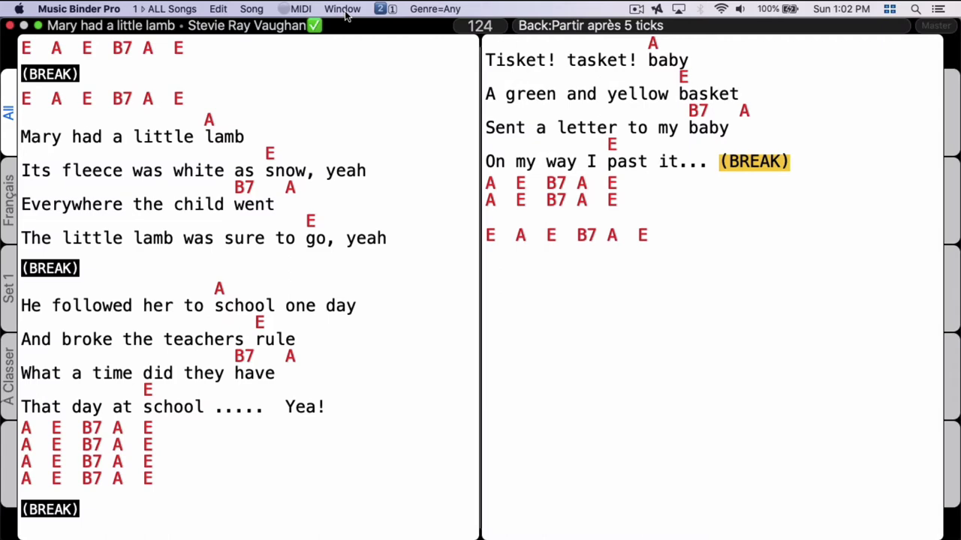
Add an E, A, B7 guitar chord strip, fit it to full width and align it to the bottom
click(345, 10)
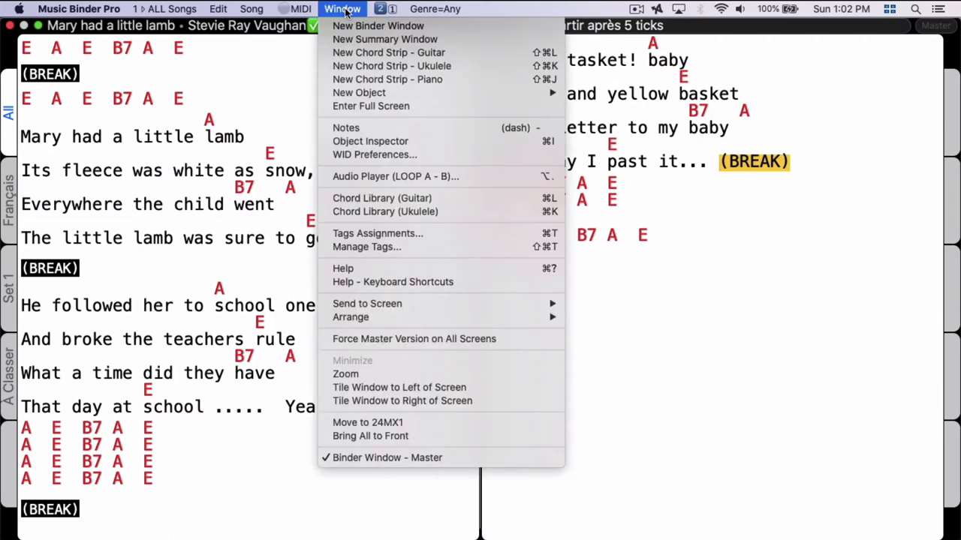
click(359, 52)
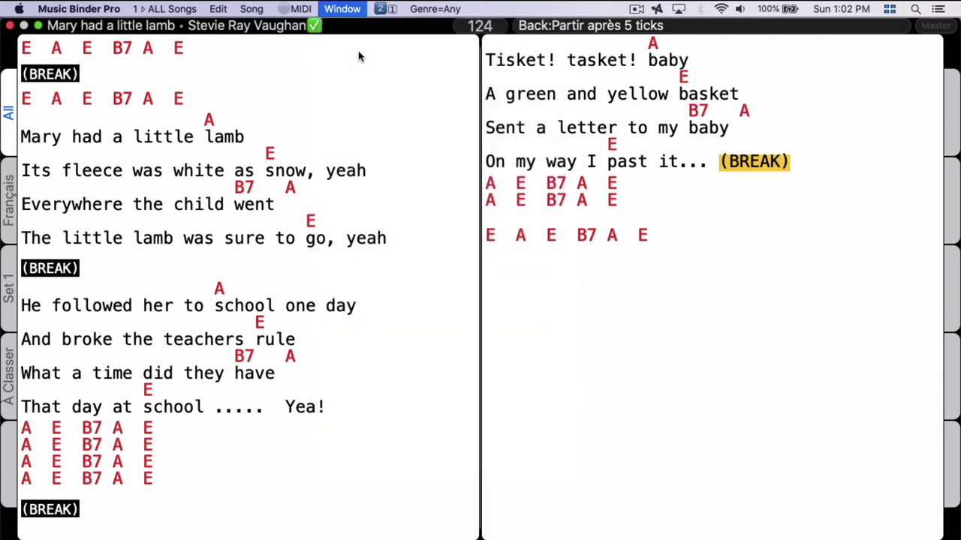
click(343, 7)
mouse_move(414, 317)
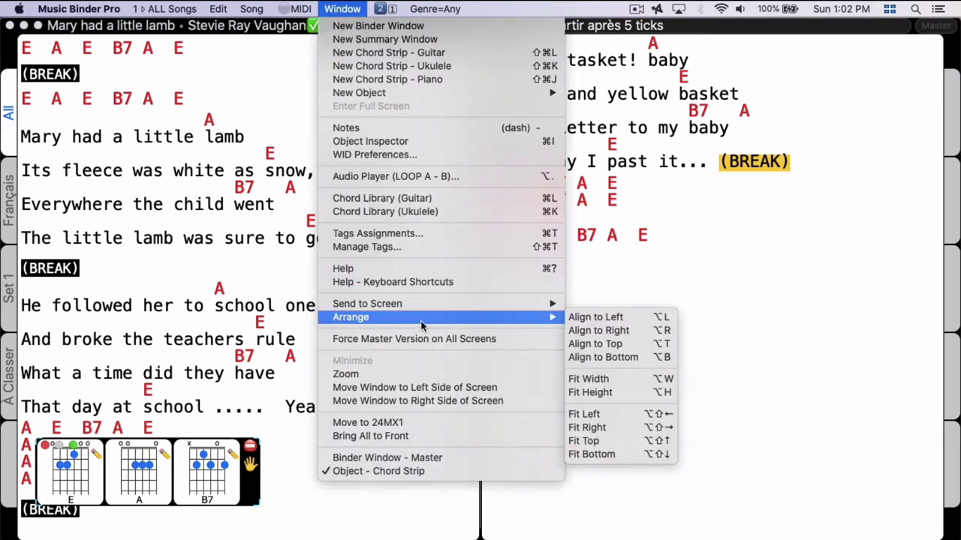
click(598, 381)
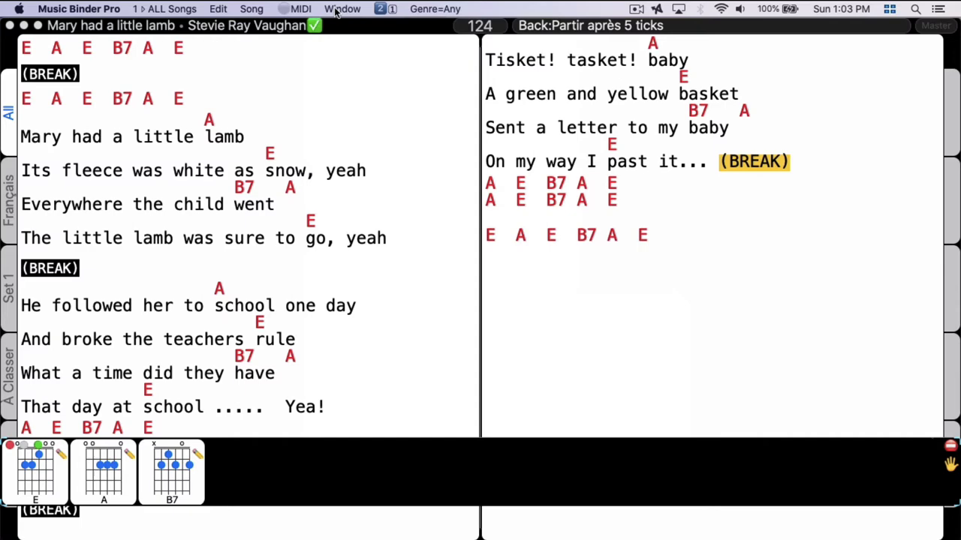
click(338, 9)
mouse_move(393, 318)
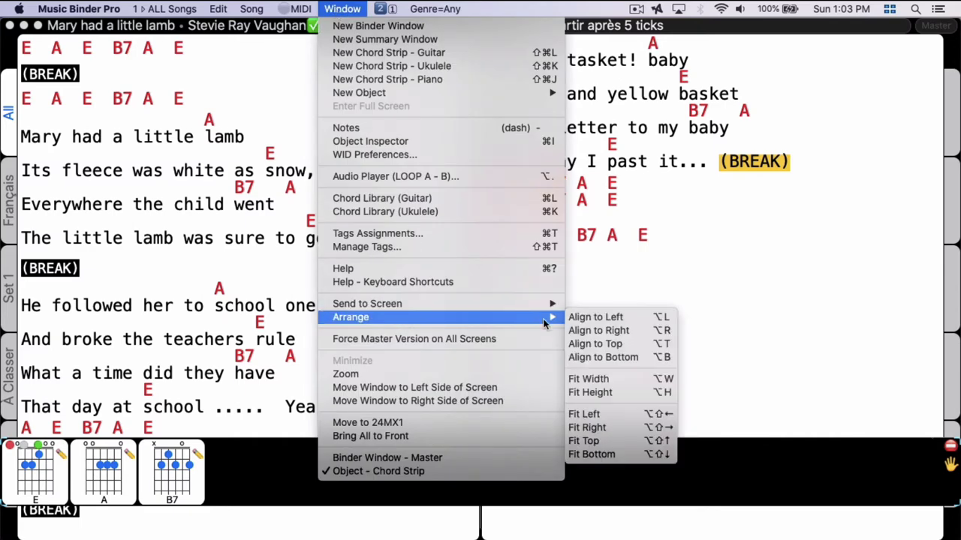
click(594, 358)
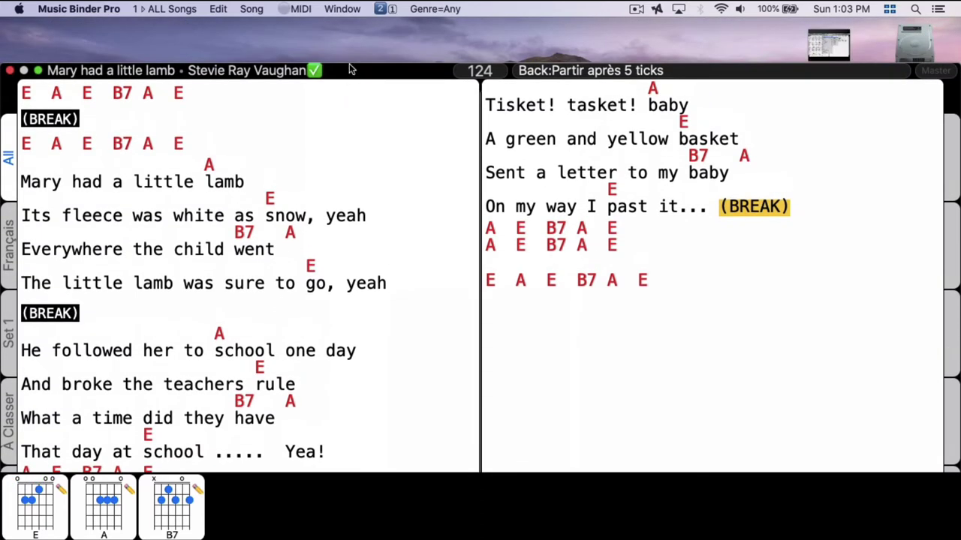
Resize the song window from its top edge, restore it, and stretch its bottom edge to the screen bottom
mouse_move(351, 64)
mouse_down()
mouse_move(350, 119)
mouse_move(350, 26)
mouse_up()
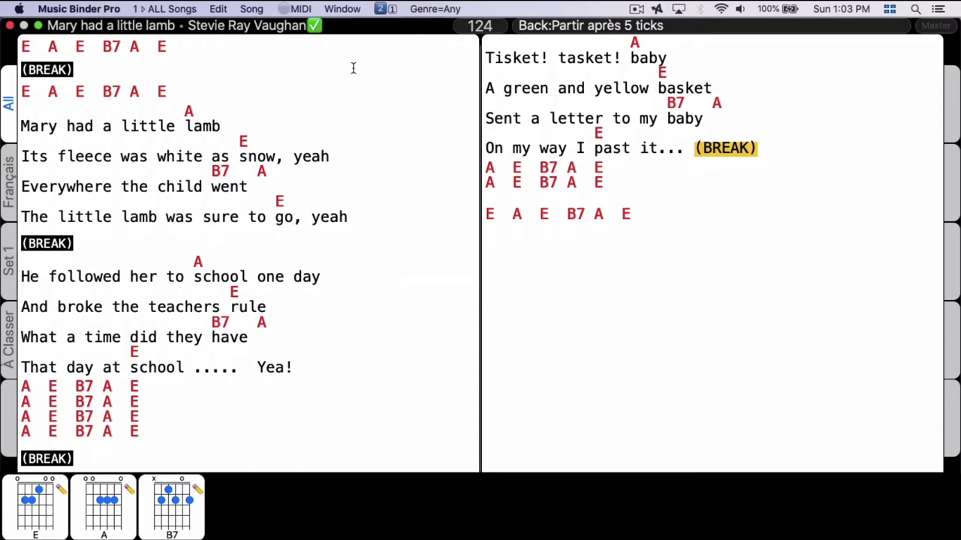
drag(361, 34, 358, 104)
double_click(358, 111)
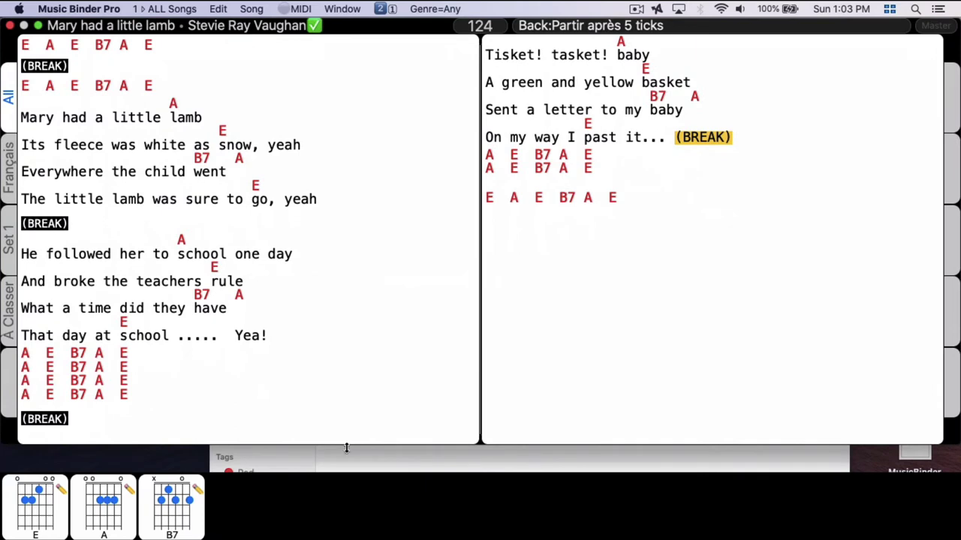
drag(345, 446, 346, 471)
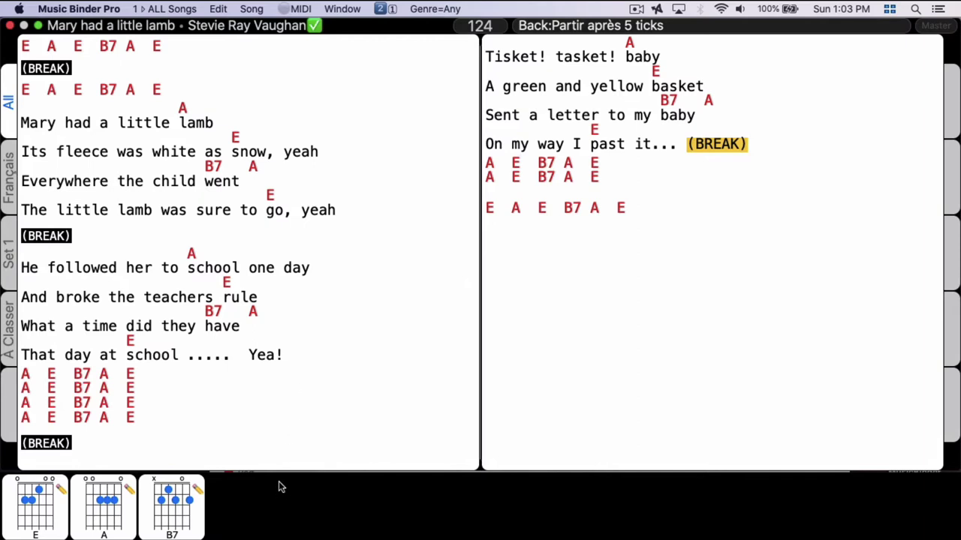
mouse_move(346, 466)
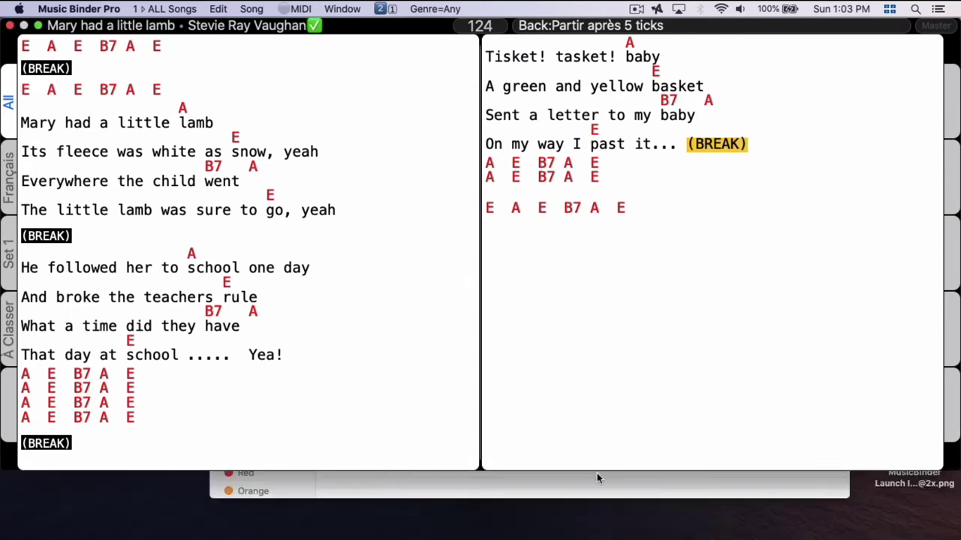
drag(595, 472, 593, 538)
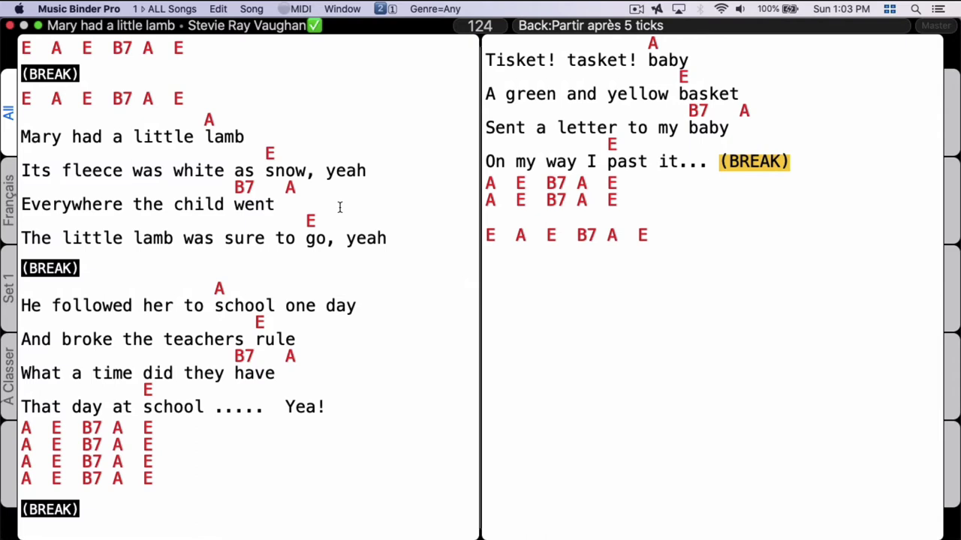
Open the Object Inspector with Cmd+I to view the Master binder window's settings
key(super+i)
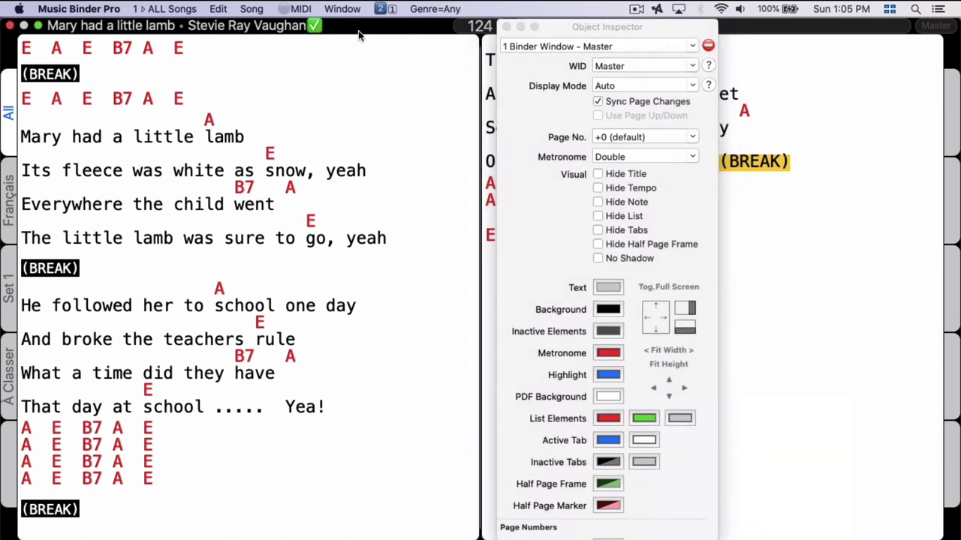
Add a 'Mary had...' title object and drag it to the middle of the left page
click(350, 8)
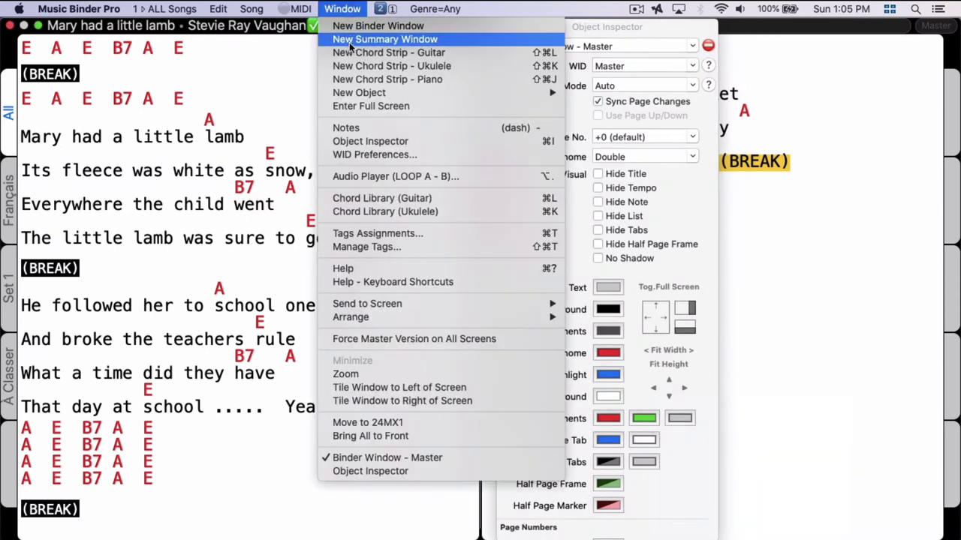
mouse_move(375, 89)
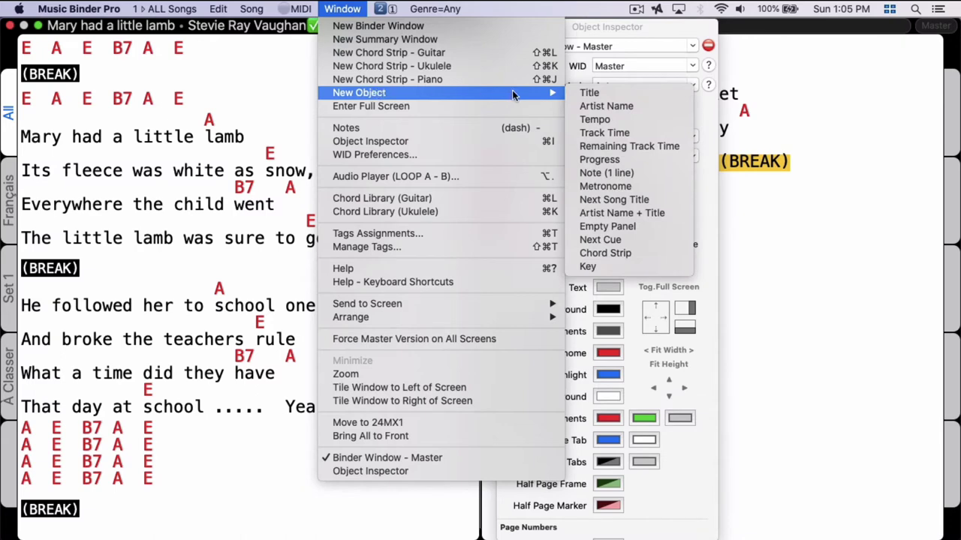
click(589, 93)
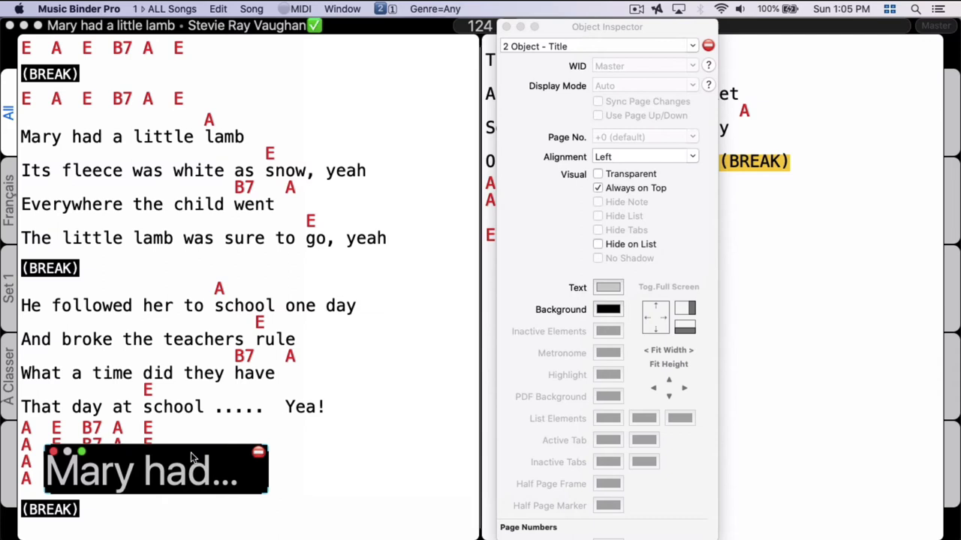
mouse_move(191, 452)
mouse_down()
mouse_move(308, 341)
mouse_move(305, 361)
mouse_up()
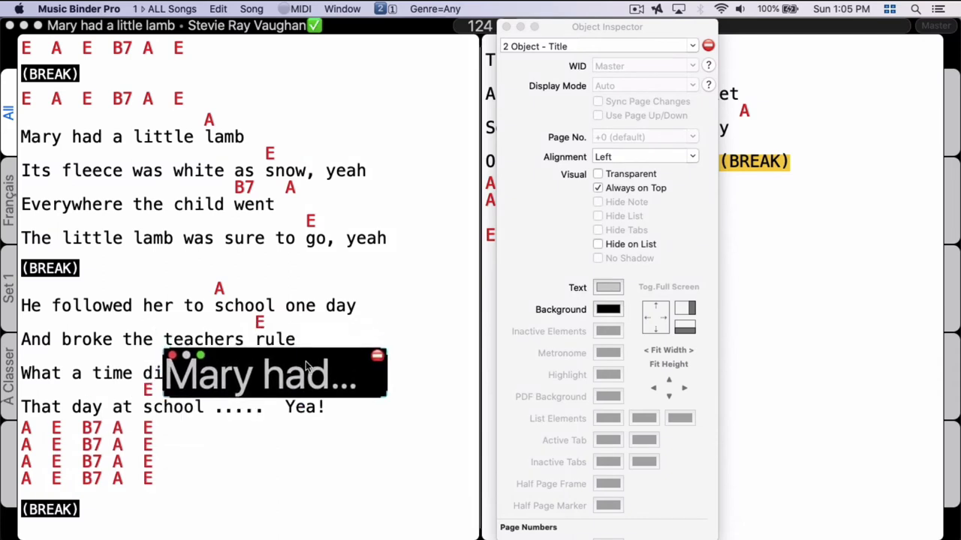
Nudge the title into place, enlarge its text and widen its box to the right
key(Right)
key(Right)
key(Right)
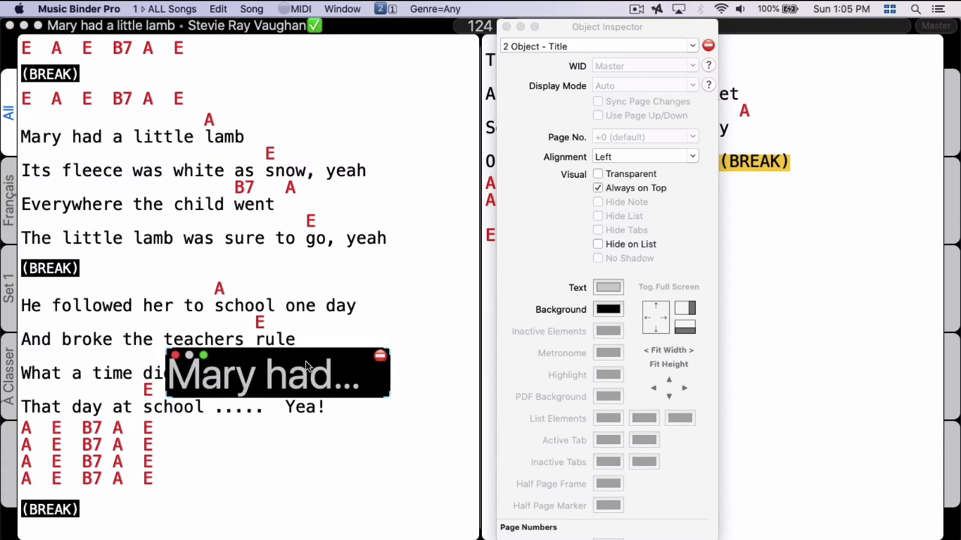
key(Left)
key(Left)
key(Left)
key(Down)
key(Down)
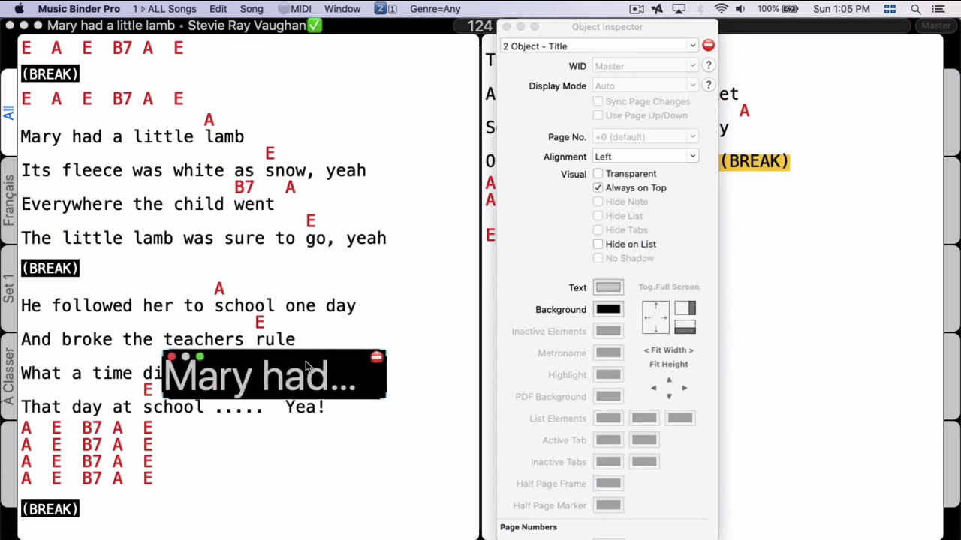
key(Up)
key(Up)
key(Up)
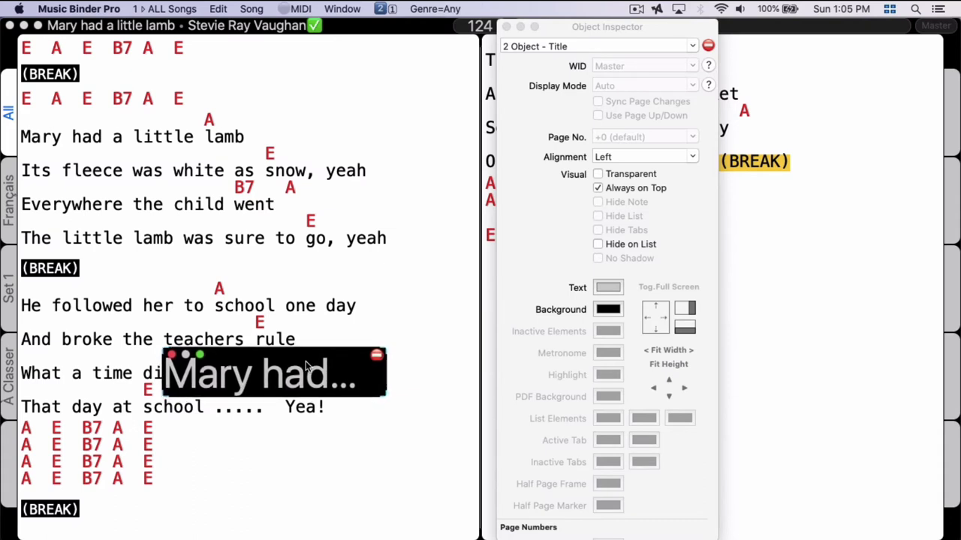
key(shift+Right)
key(shift+Right)
key(shift+Right)
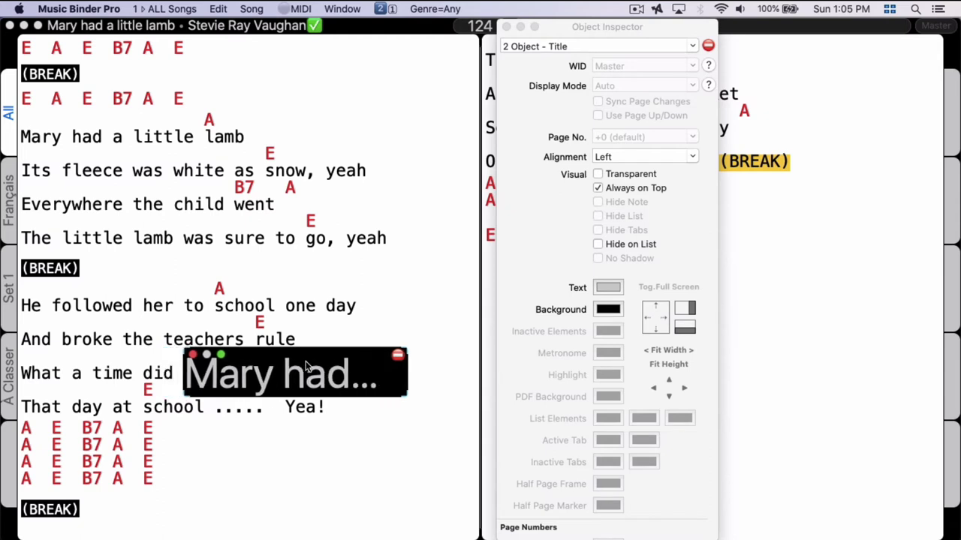
key(shift+Left)
key(shift+Left)
key(shift+Left)
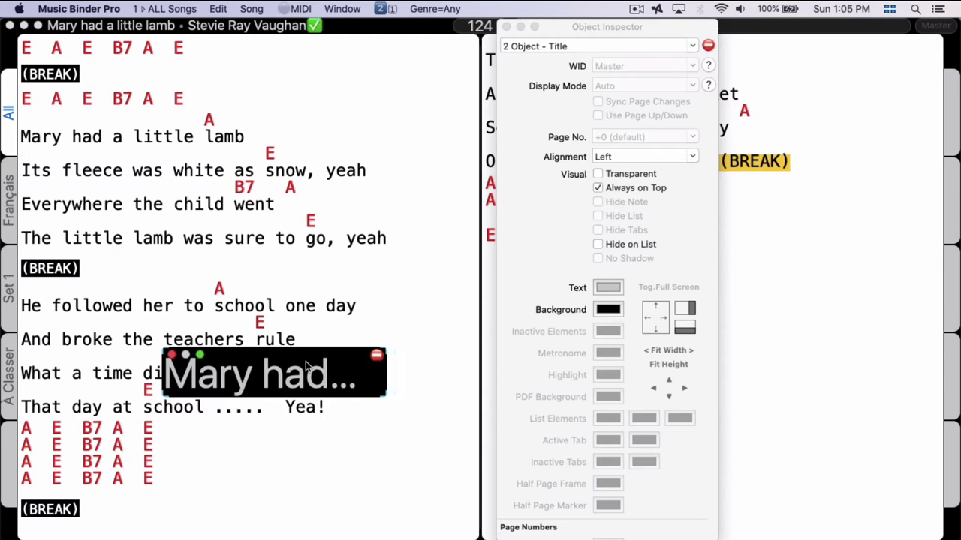
key(super+minus)
key(super+plus)
key(super+plus)
key(ctrl+shift+Right)
key(ctrl+shift+Right)
key(ctrl+shift+Right)
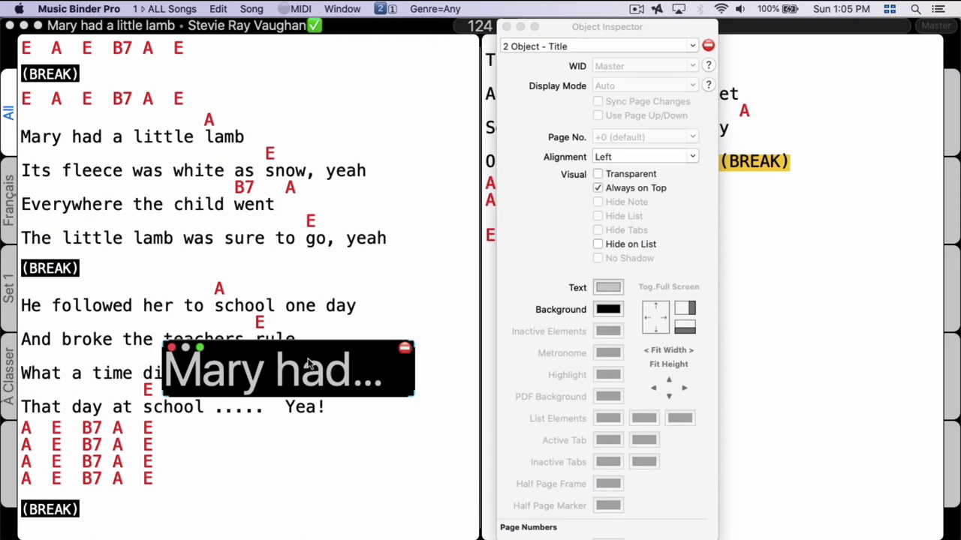
Switch the inspector between the Master binder window and the title object
click(595, 28)
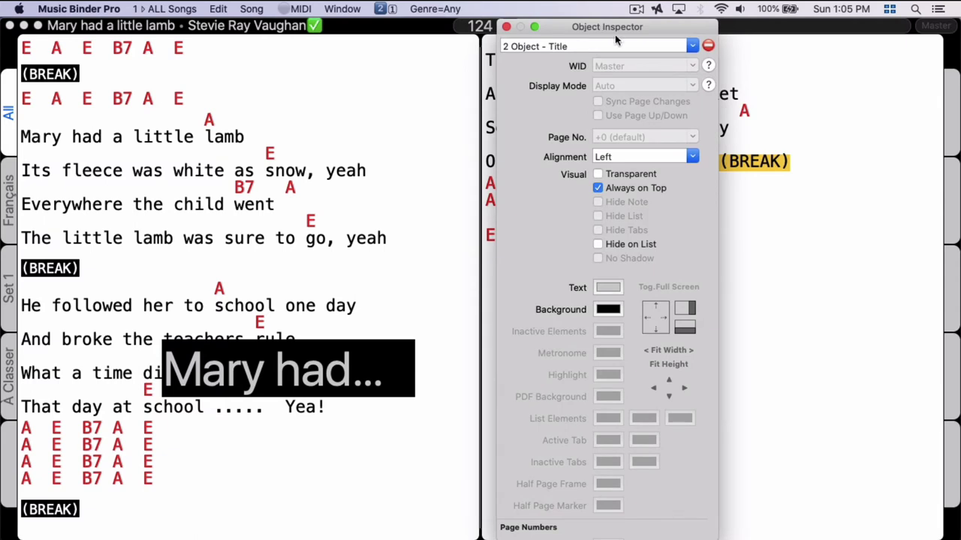
click(692, 46)
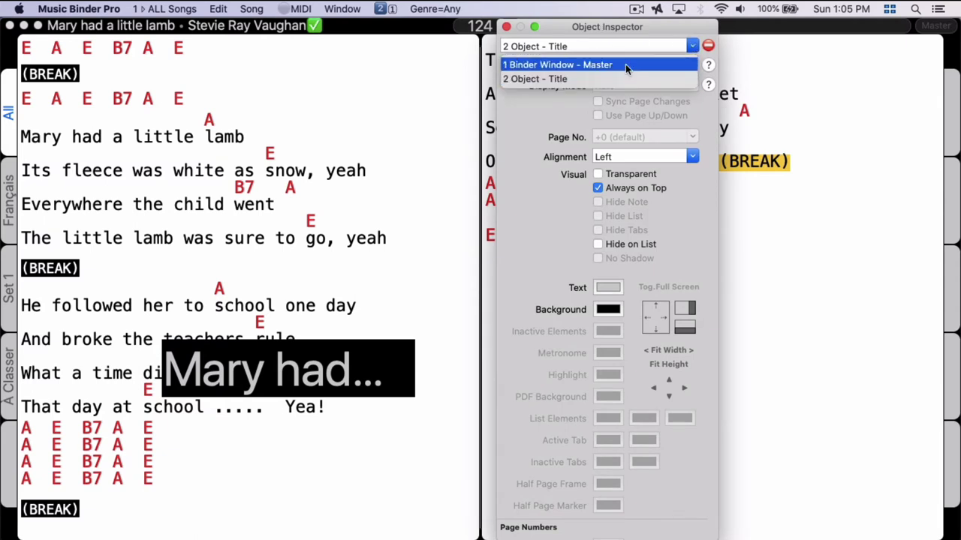
click(625, 65)
click(693, 48)
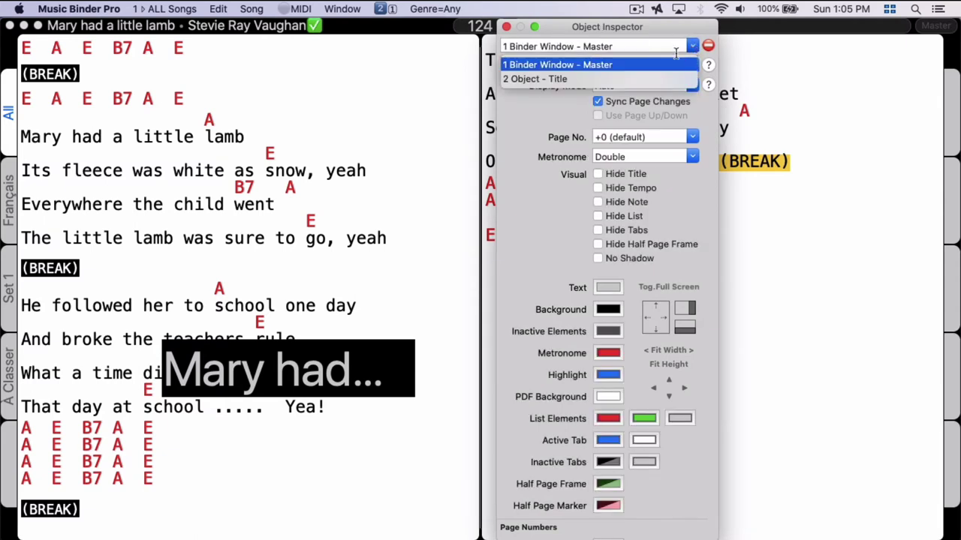
click(635, 79)
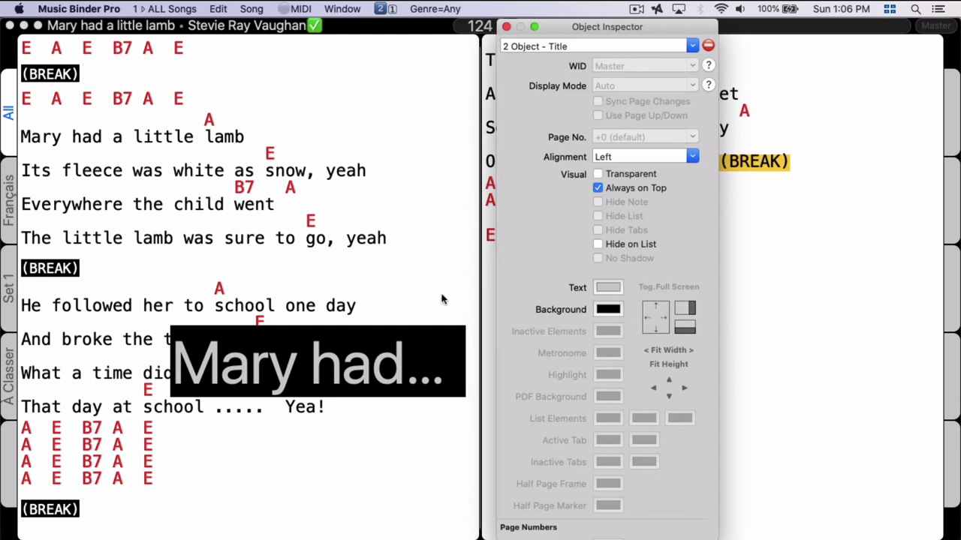
Select the 'Mary had...' title in the inspector and delete it
click(446, 342)
click(452, 334)
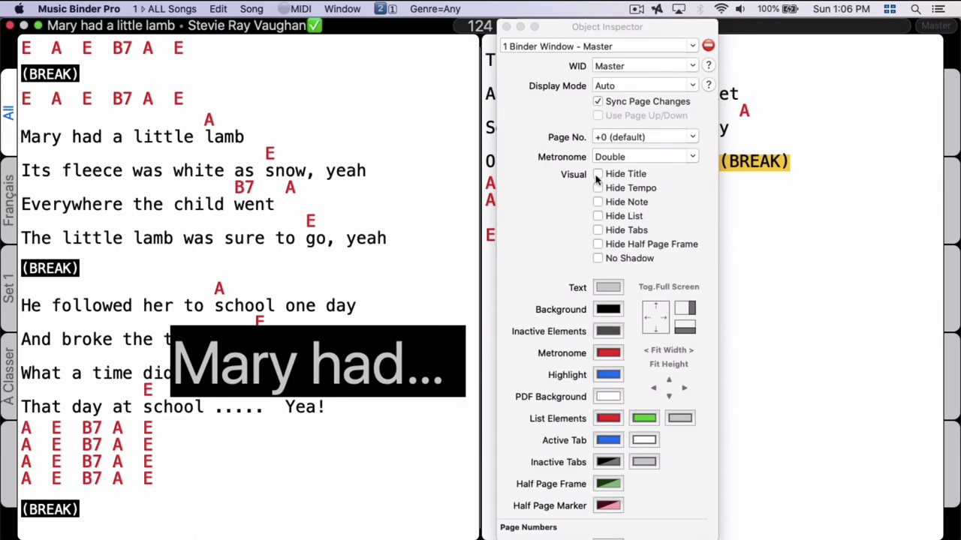
click(691, 45)
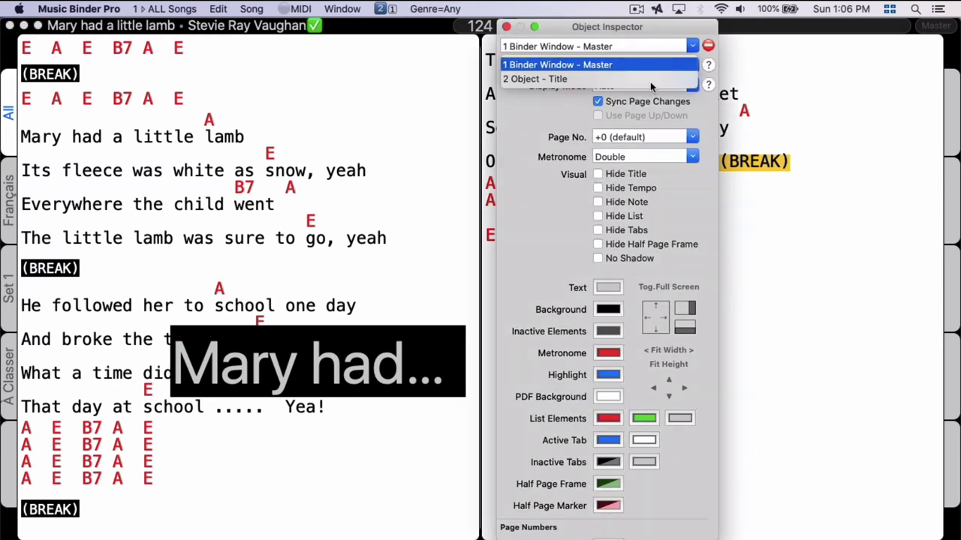
click(649, 79)
click(708, 46)
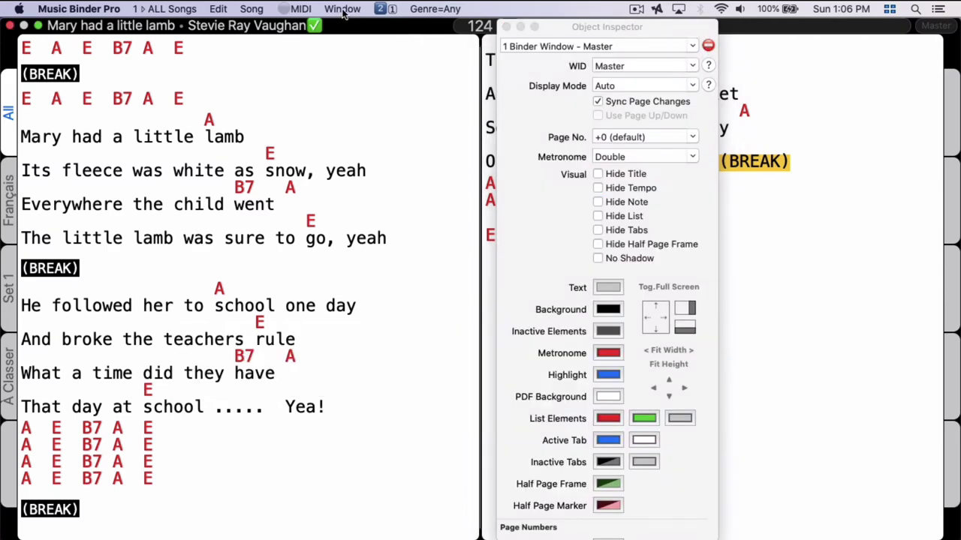
Add a new E, A, B7 guitar chord strip and select it in the inspector
click(346, 11)
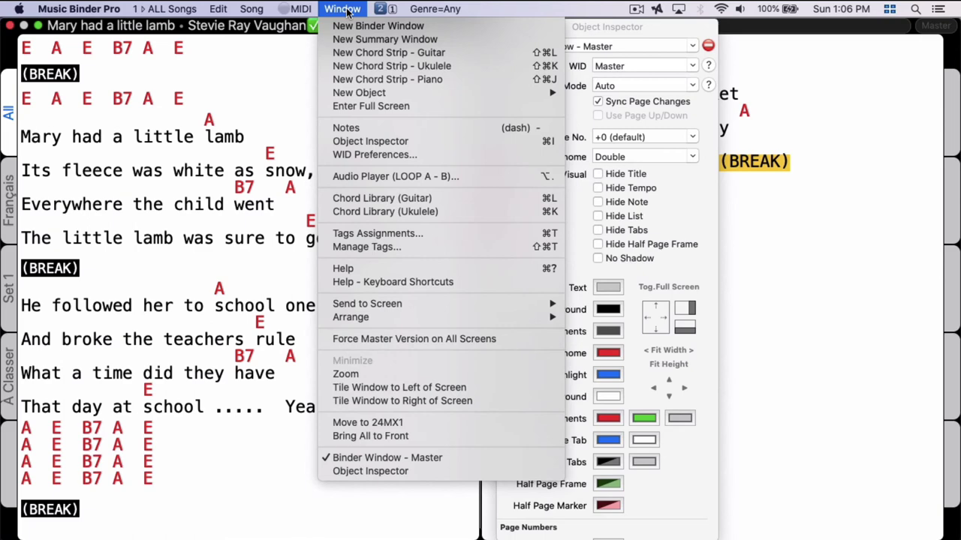
click(366, 53)
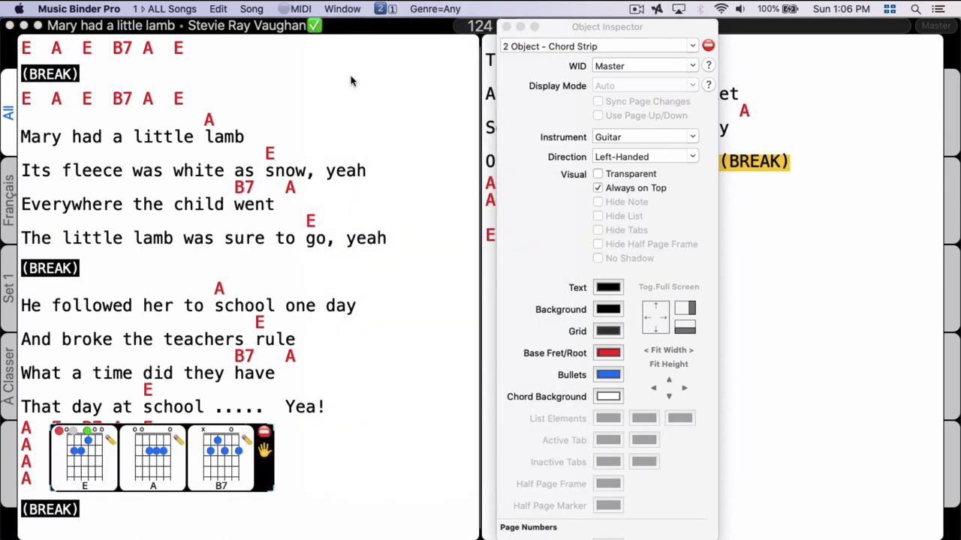
click(599, 35)
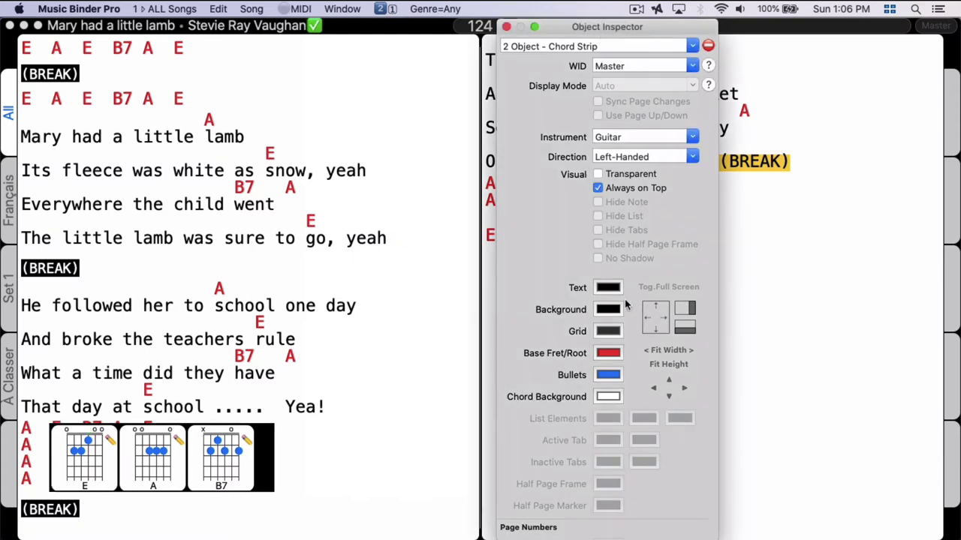
Fit the strip to full width, move it to the bottom and distribute the song pages vertically
click(670, 352)
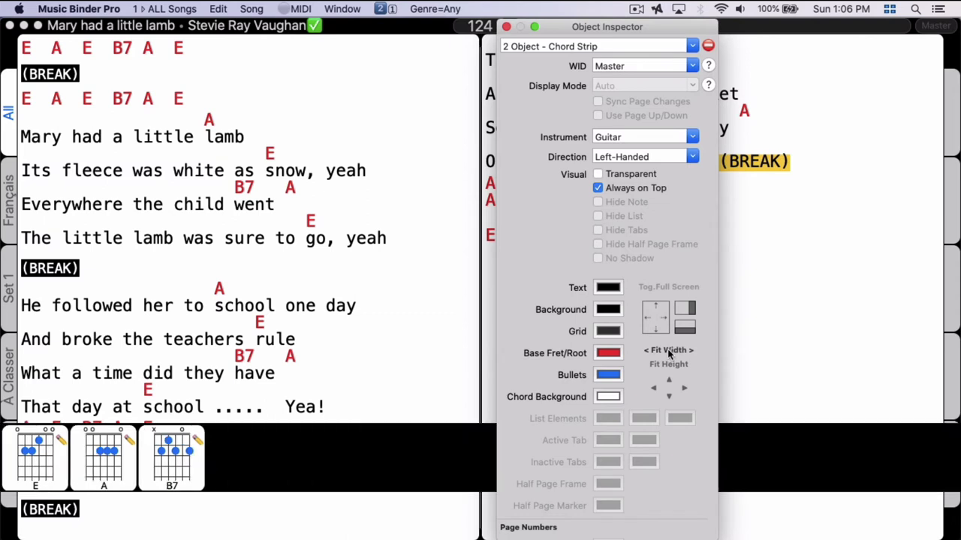
click(656, 332)
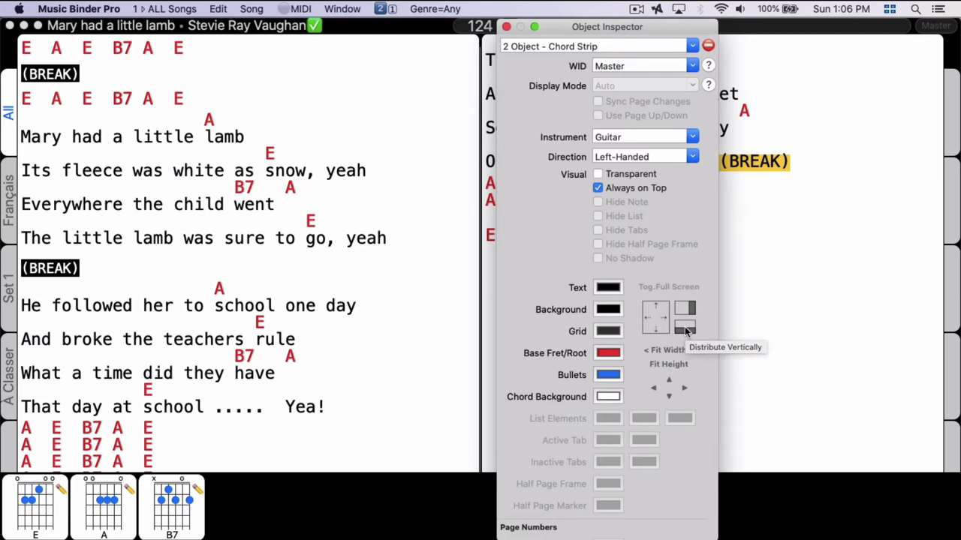
click(685, 328)
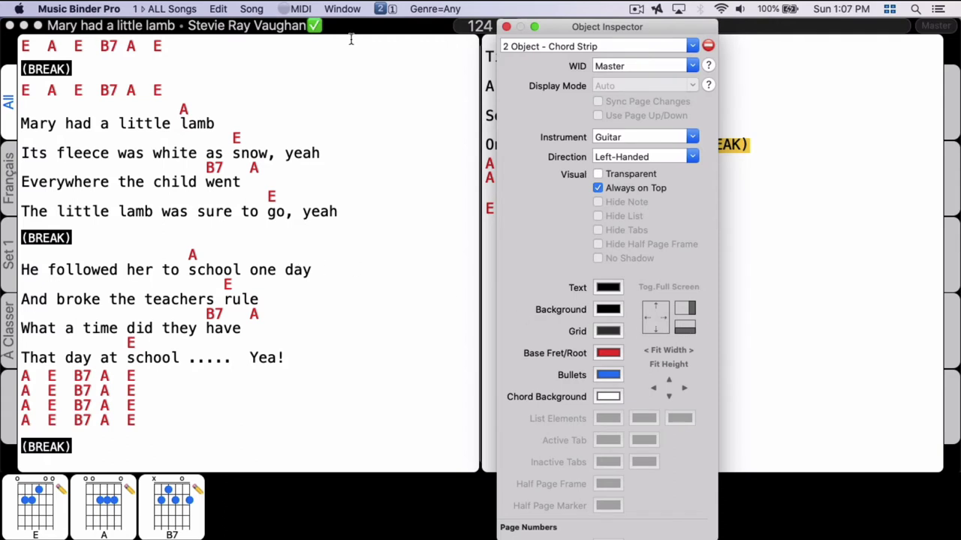
click(343, 9)
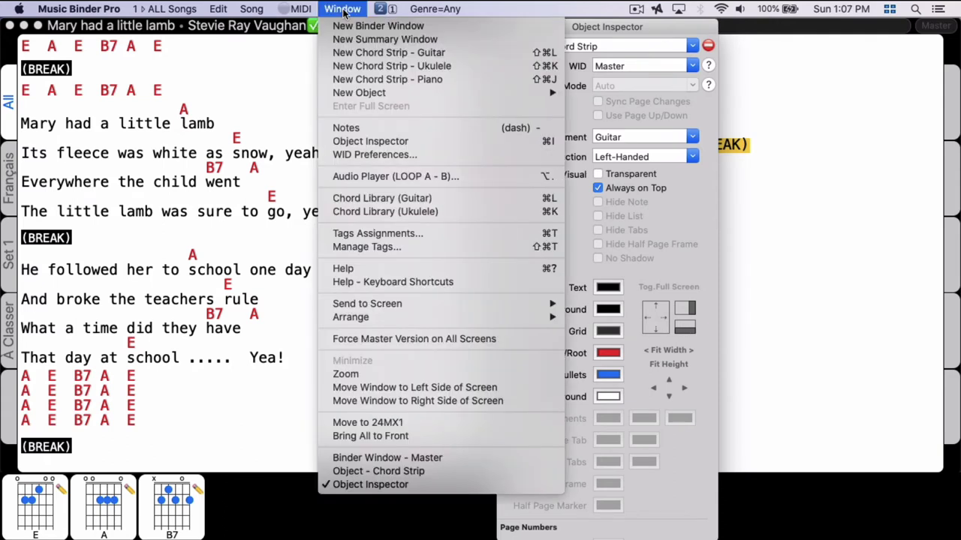
Add a piano chord strip as a vertical column at the top right, distributing pages horizontally
click(345, 79)
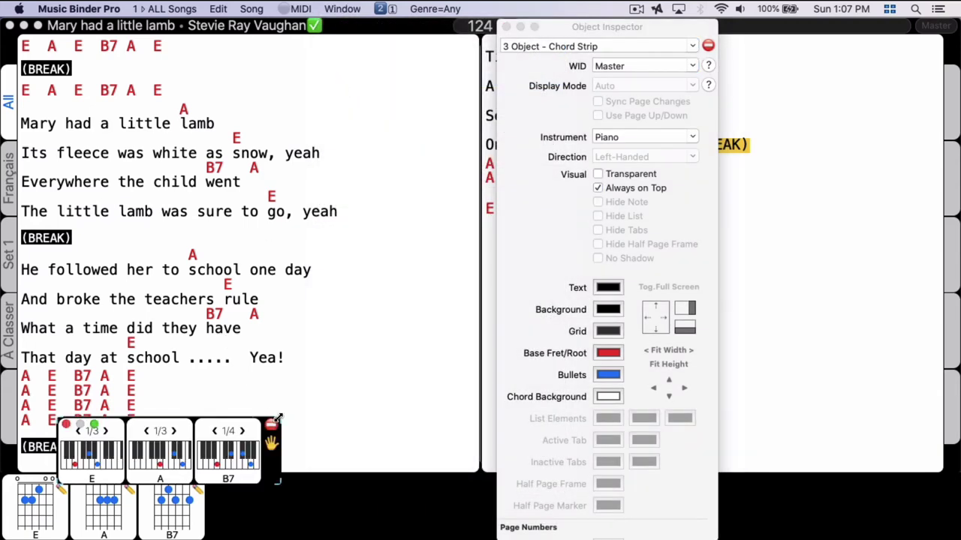
mouse_move(278, 417)
mouse_down()
mouse_move(231, 241)
mouse_move(172, 137)
mouse_move(155, 68)
mouse_up()
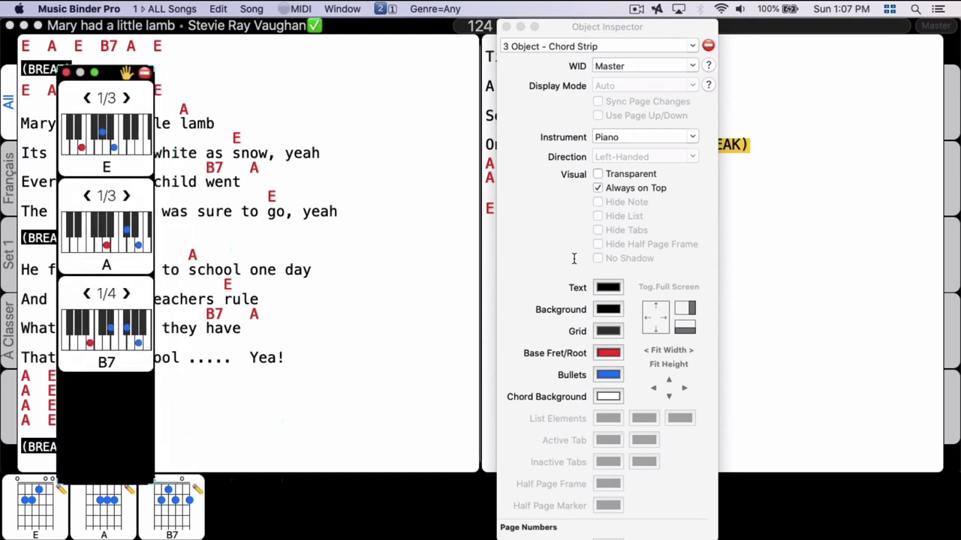
click(665, 321)
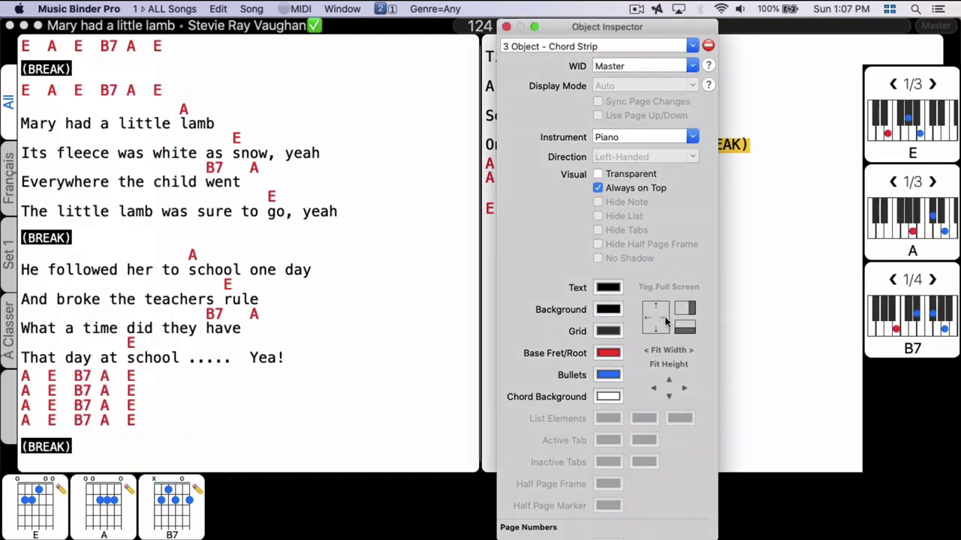
click(675, 365)
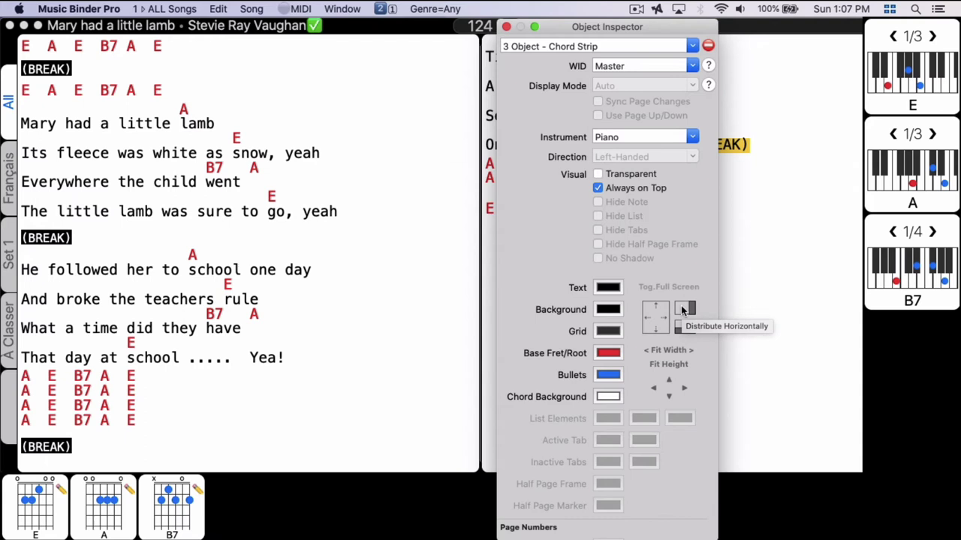
click(682, 309)
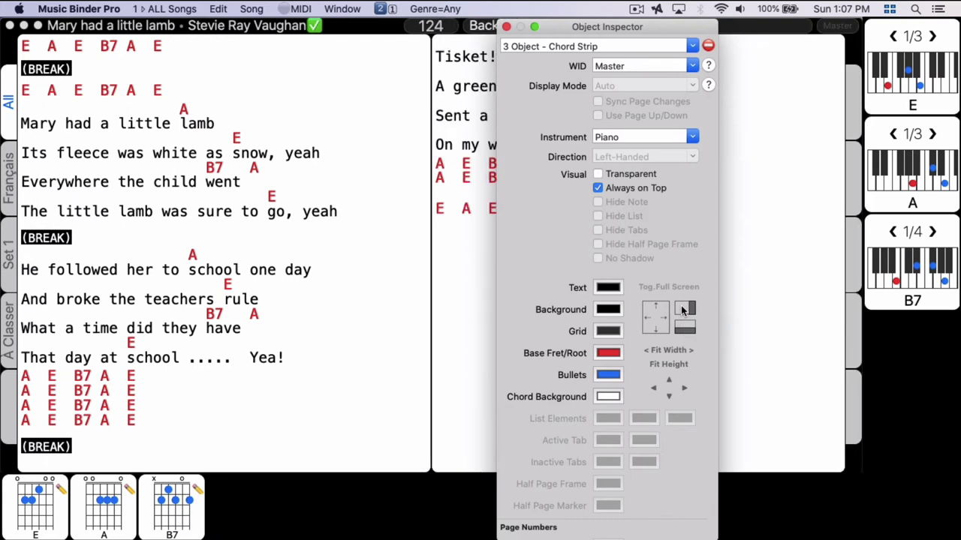
Delete the piano chord strip and then the guitar chord strip
click(708, 47)
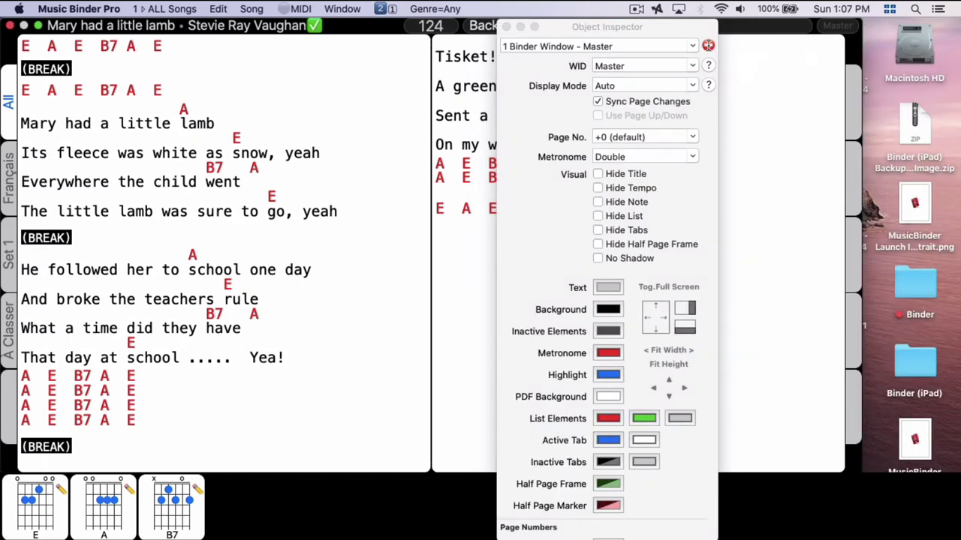
click(692, 46)
click(670, 81)
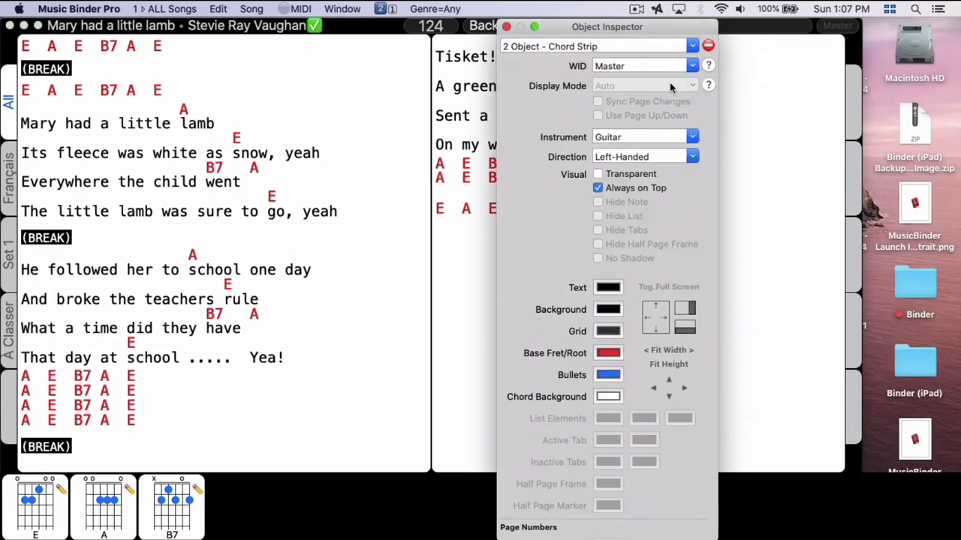
click(708, 46)
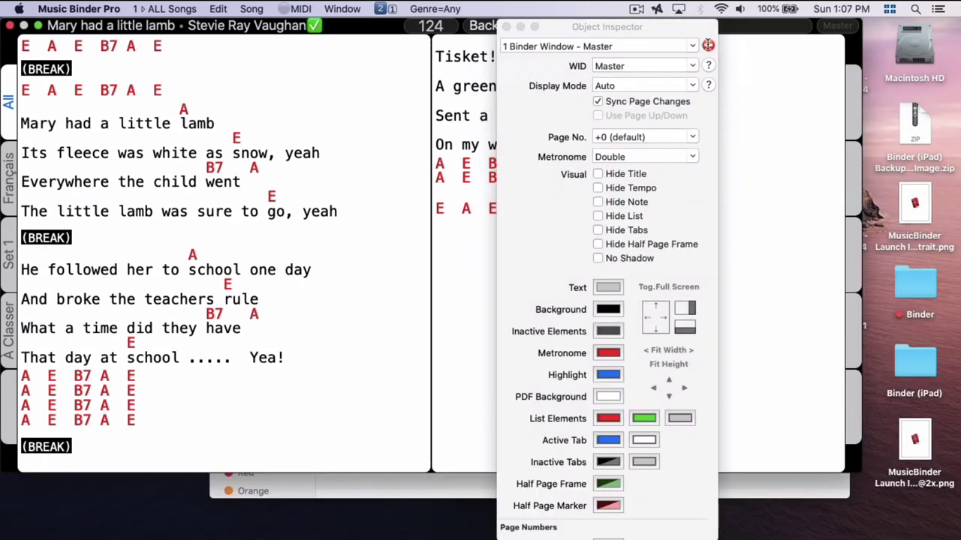
Fit the binder window to full width and create two new binder windows
click(663, 354)
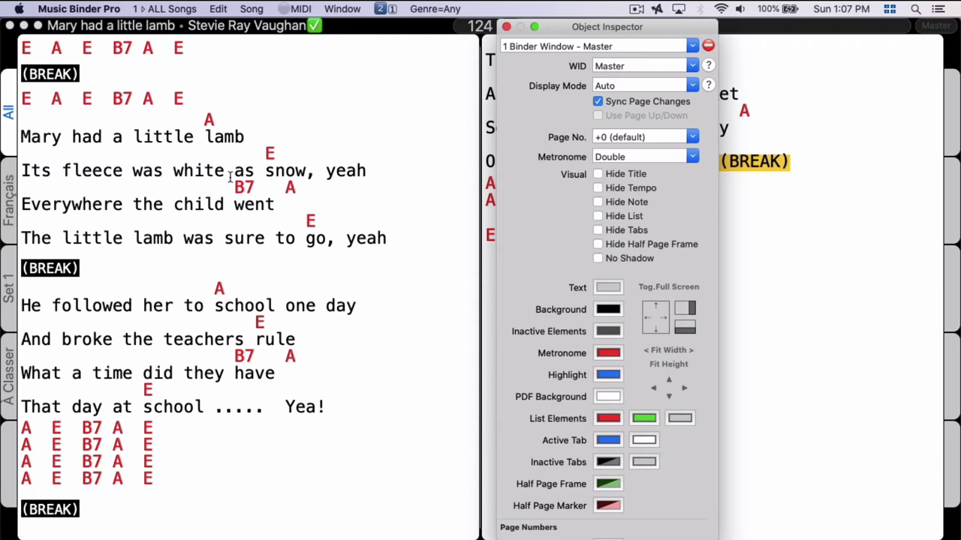
click(341, 8)
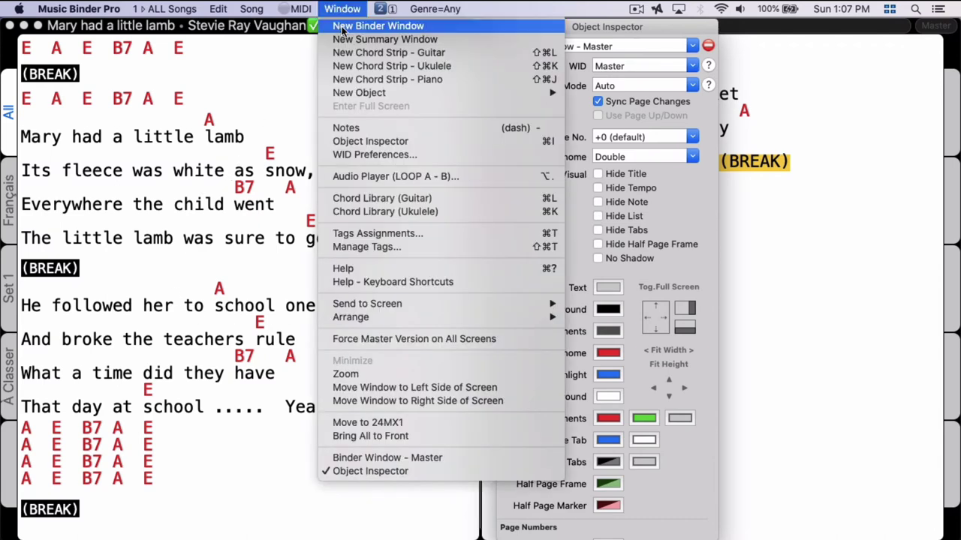
click(342, 28)
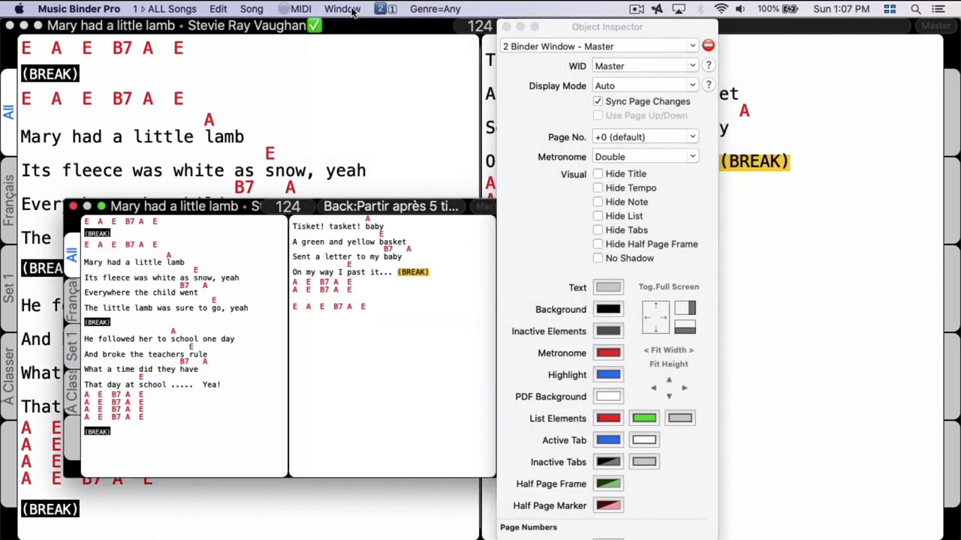
click(353, 9)
click(352, 27)
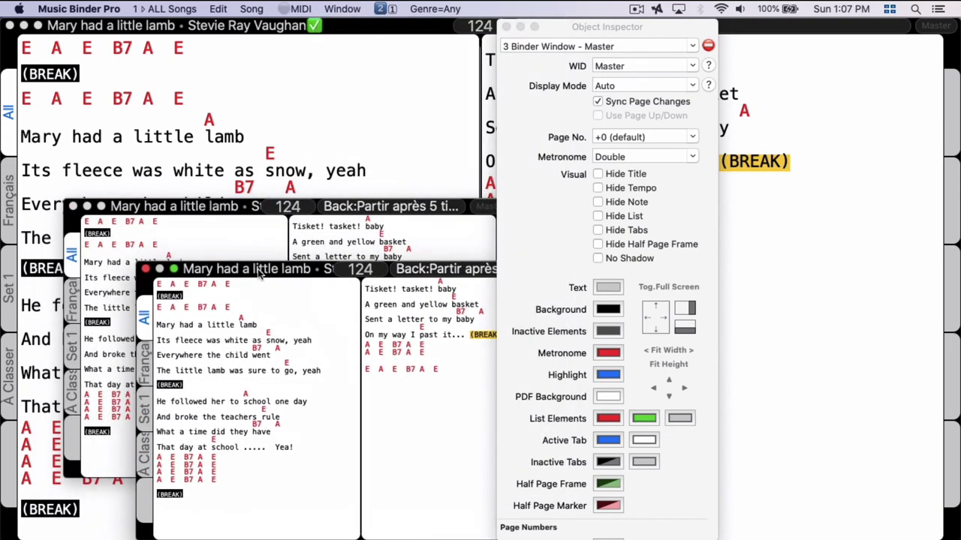
Turn on Hide Tabs and No Shadow for binder window 2
click(171, 210)
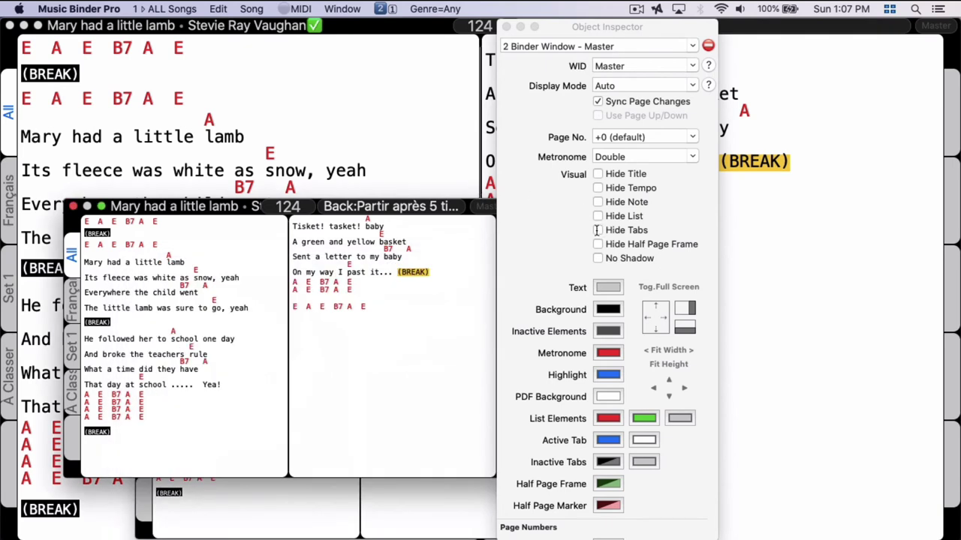
click(598, 230)
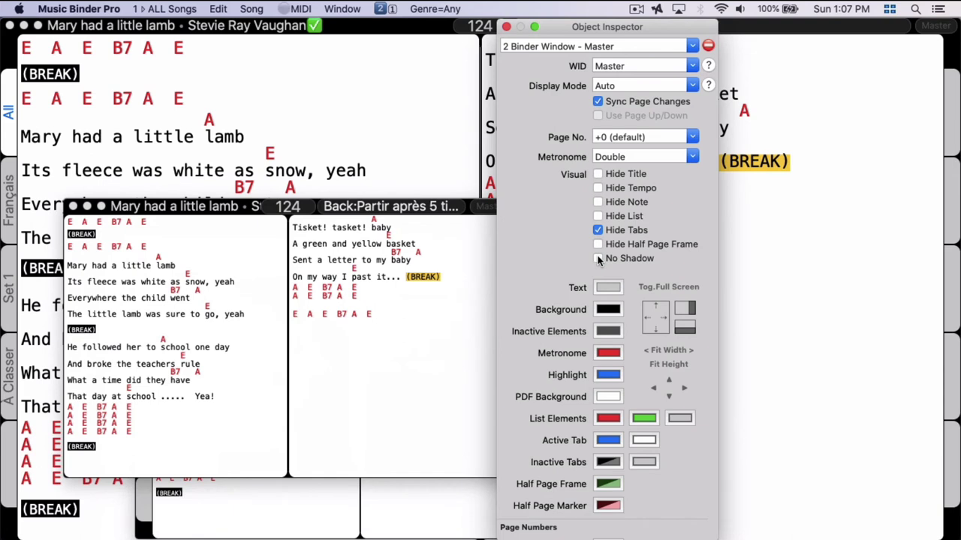
click(598, 258)
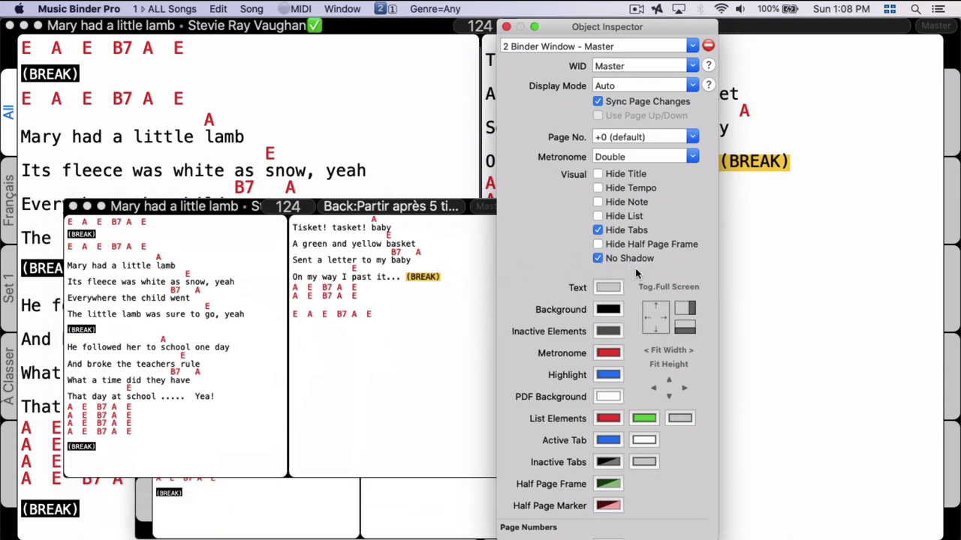
Fit binder windows 2 and 3 to full height and distribute all three horizontally
click(667, 365)
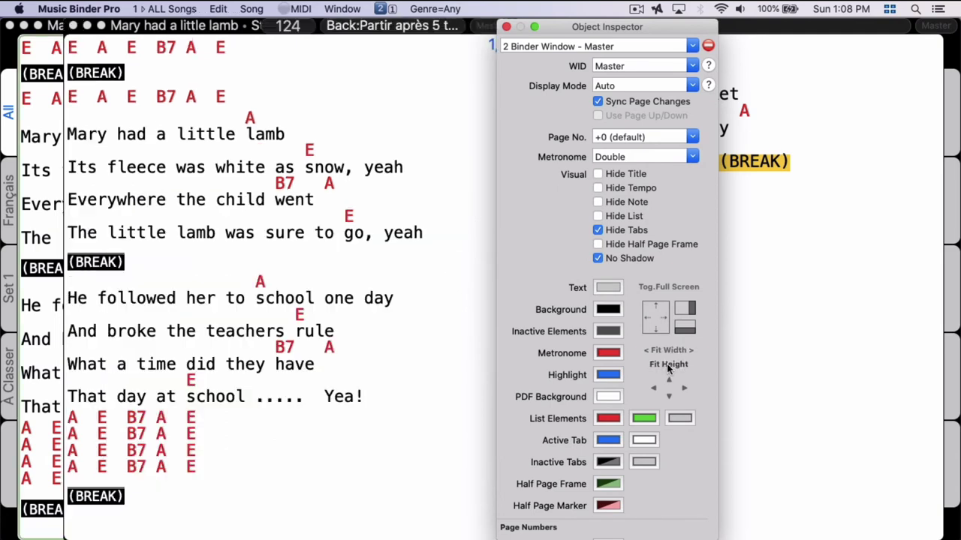
click(323, 29)
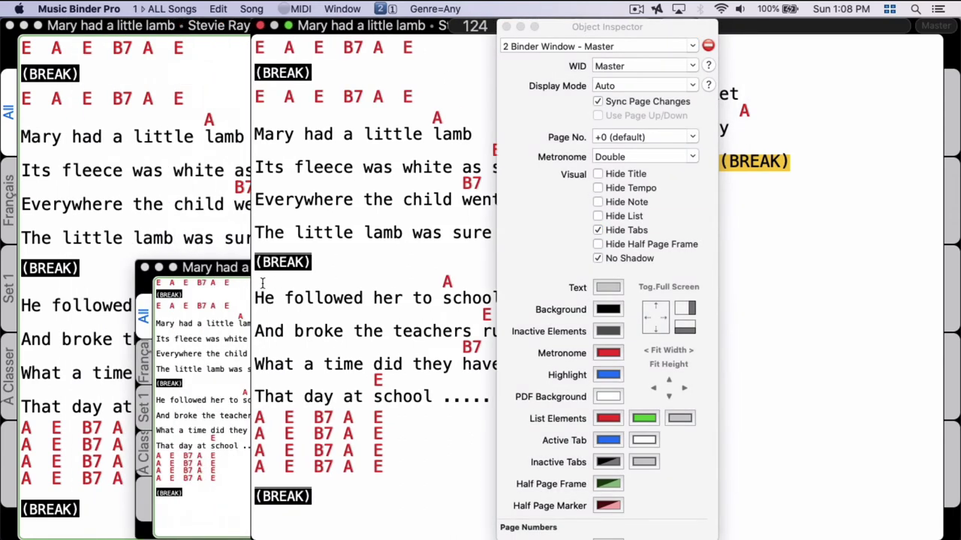
click(231, 269)
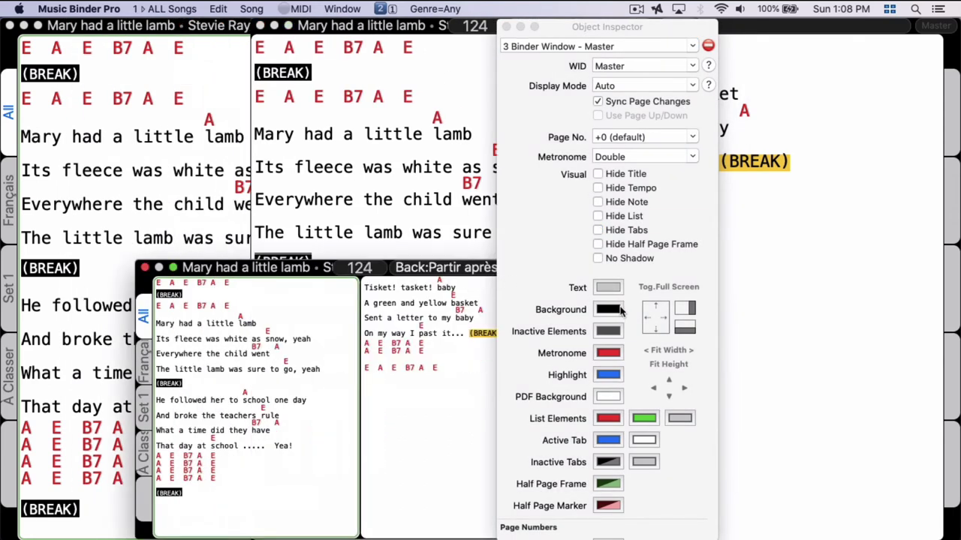
click(668, 365)
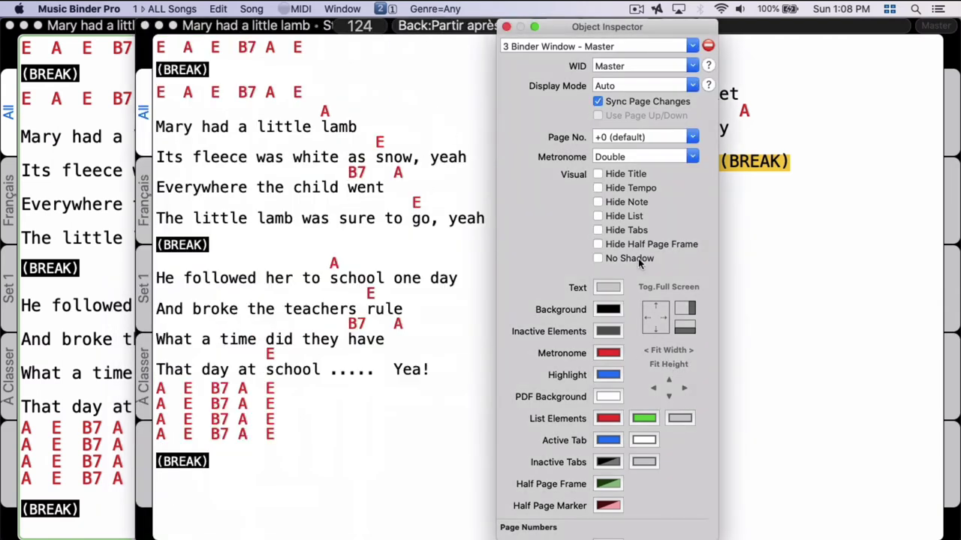
click(686, 306)
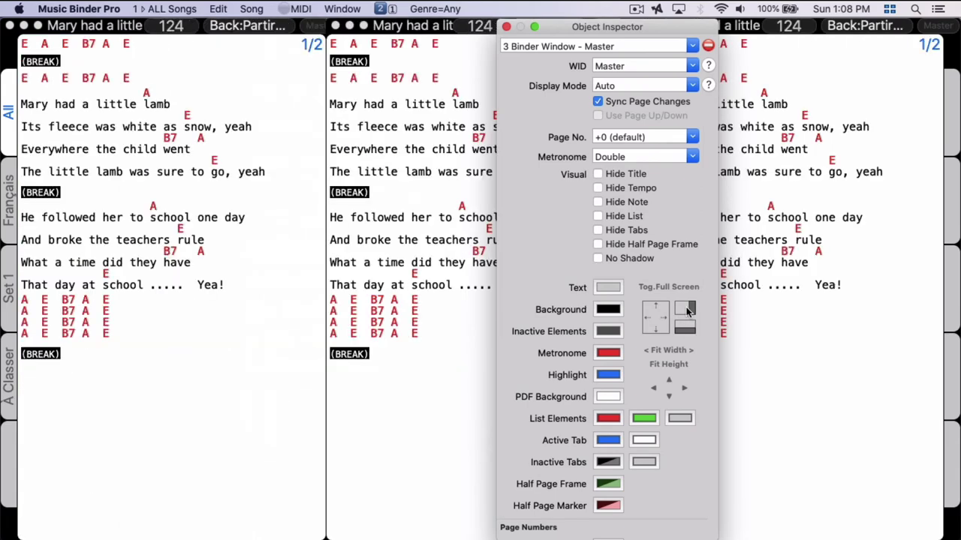
Close the inspector and move all binder windows to the next song, Czardas
click(505, 27)
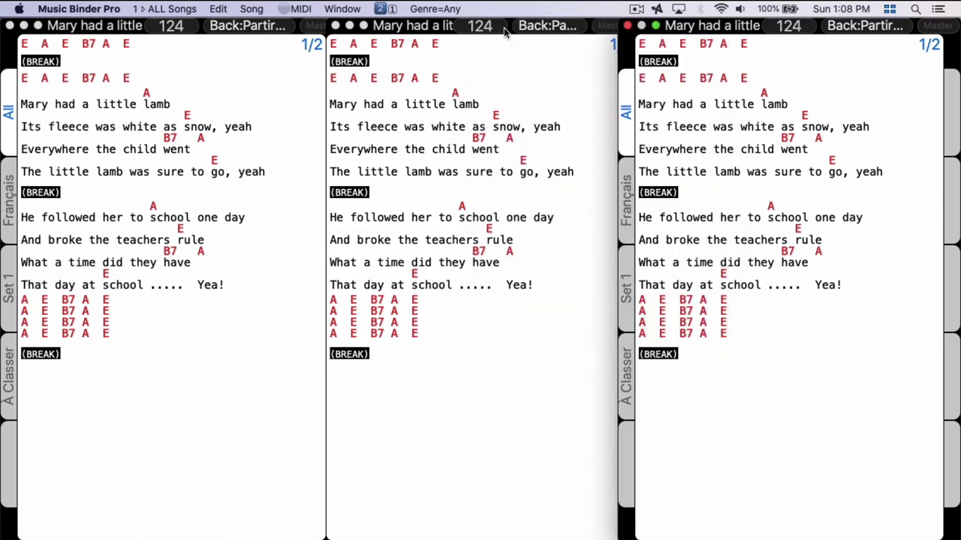
click(506, 30)
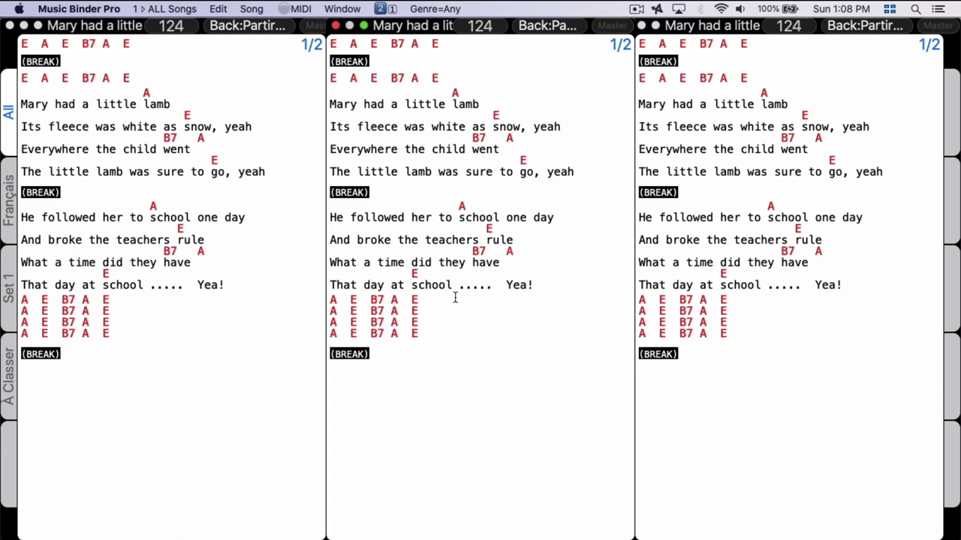
key(Down)
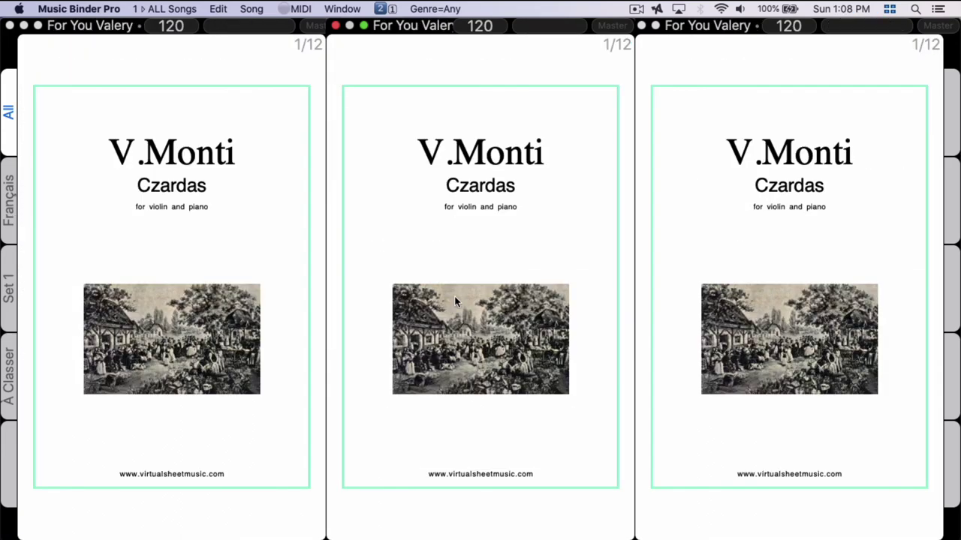
Give the middle window a +1 and the third a +2 page offset, then page forward to pages 5–7 of 12
key(super+i)
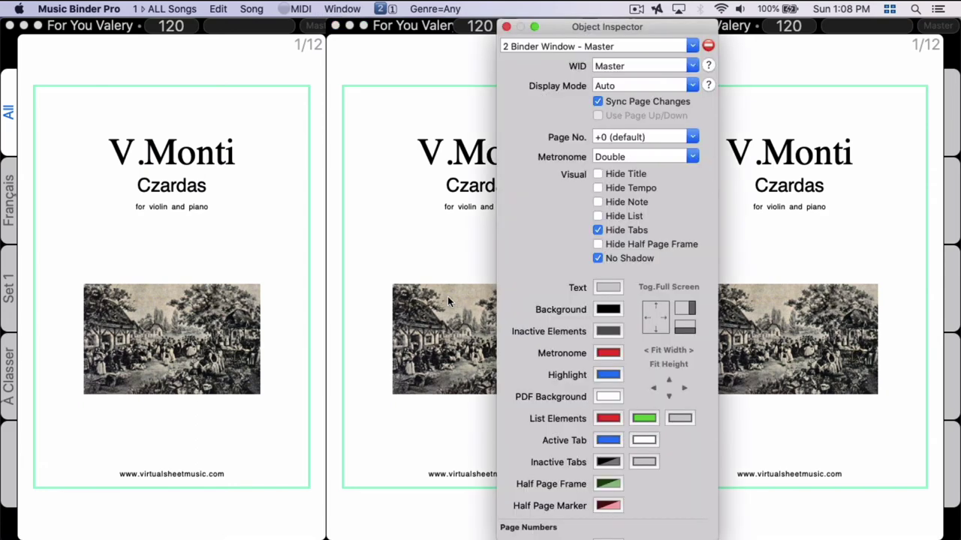
click(430, 30)
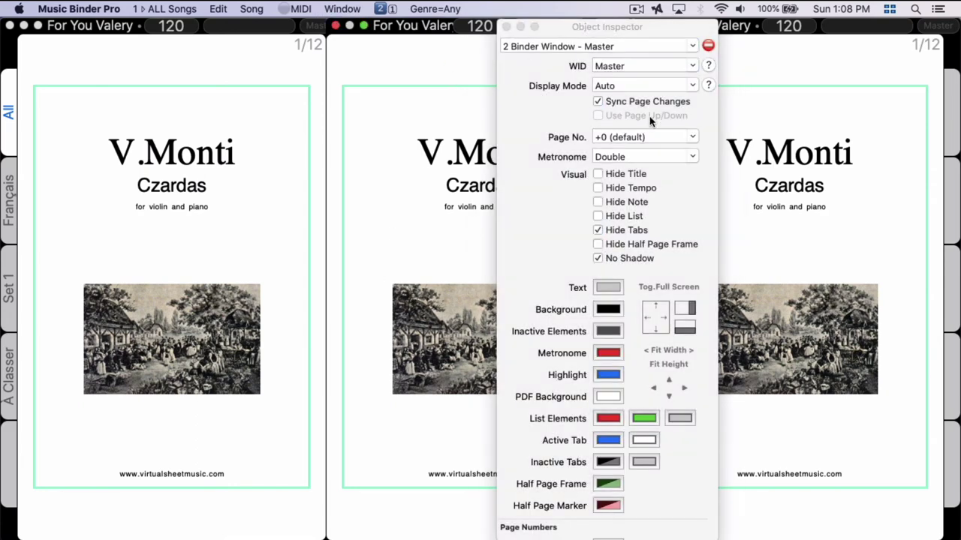
click(692, 138)
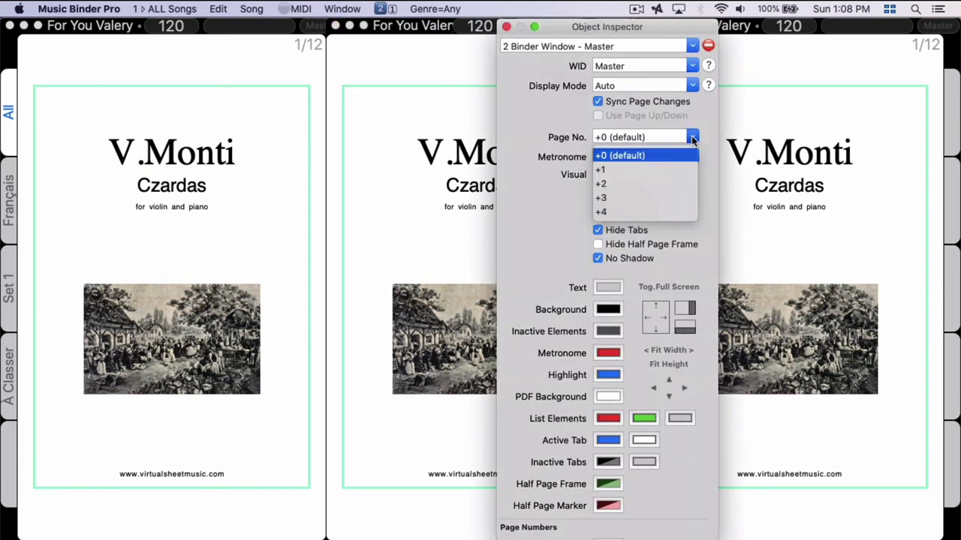
click(614, 169)
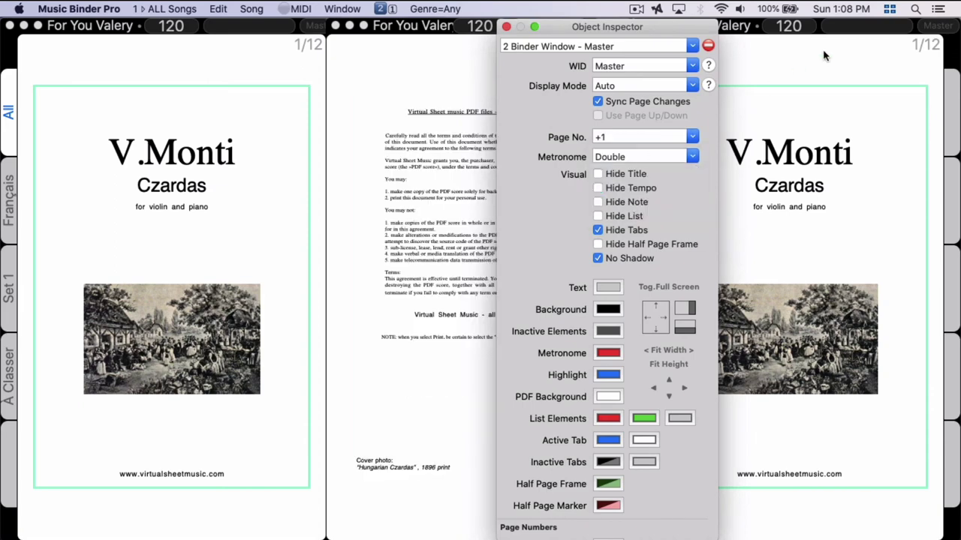
click(831, 28)
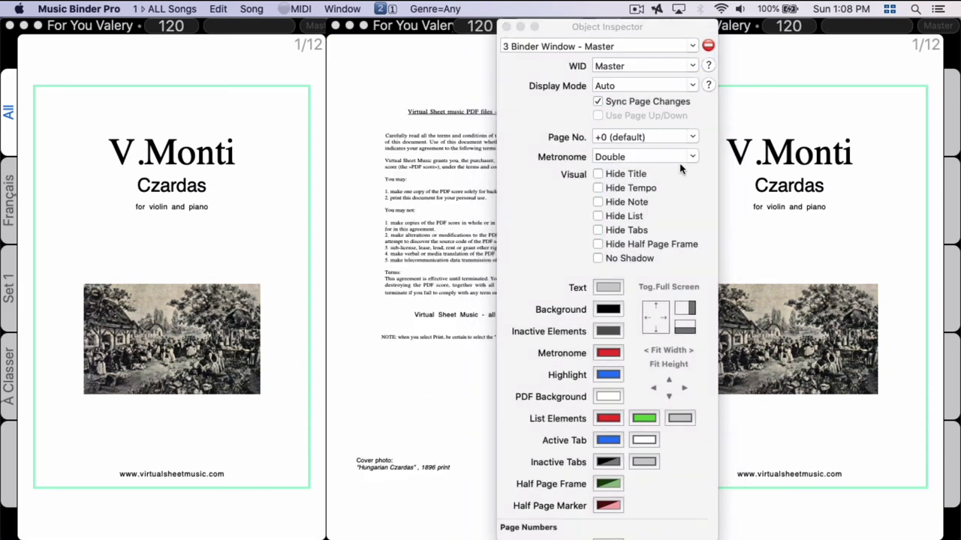
click(692, 137)
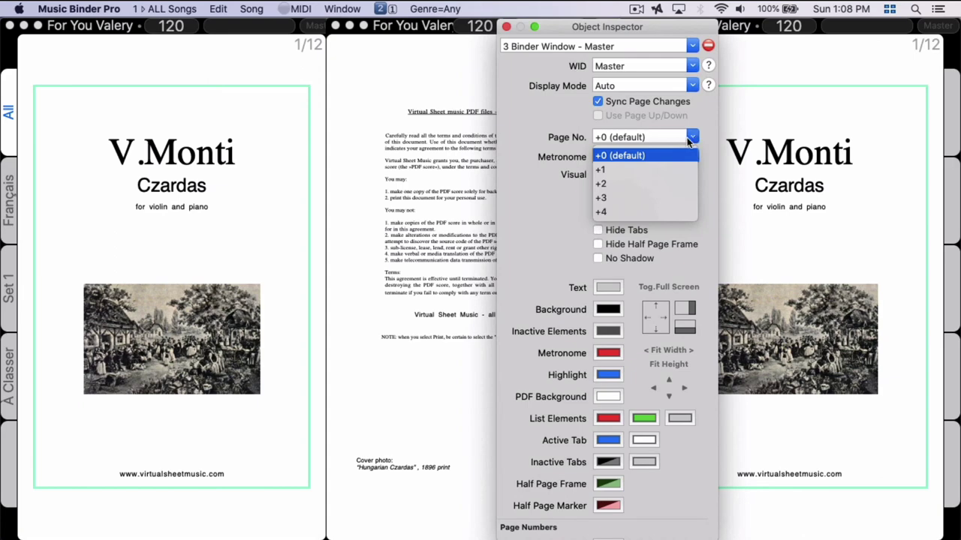
click(624, 183)
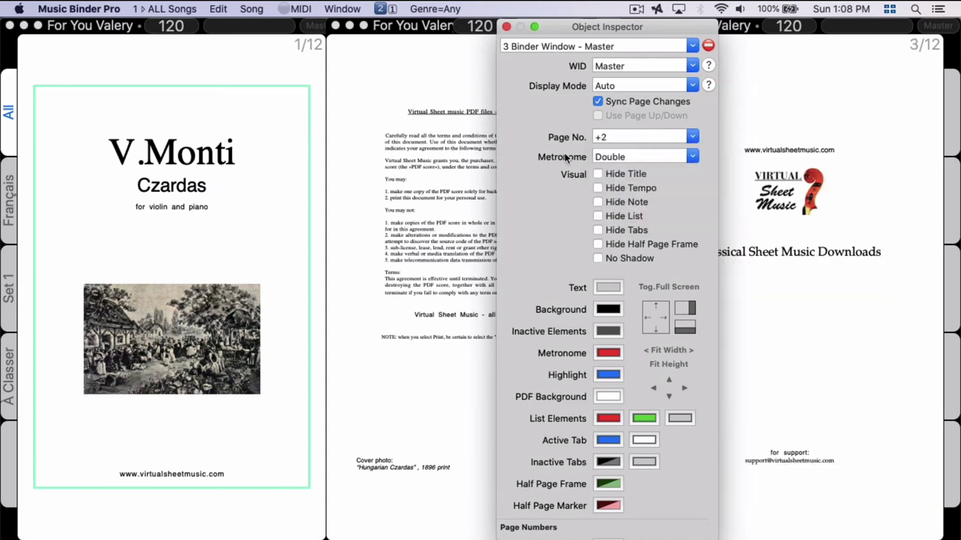
click(507, 27)
click(433, 33)
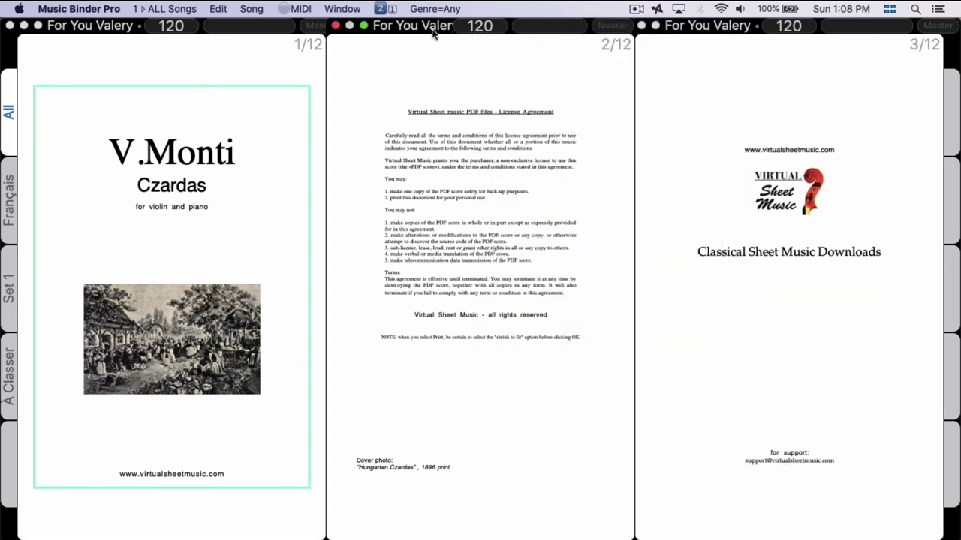
key(Right)
key(Right)
key(Right)
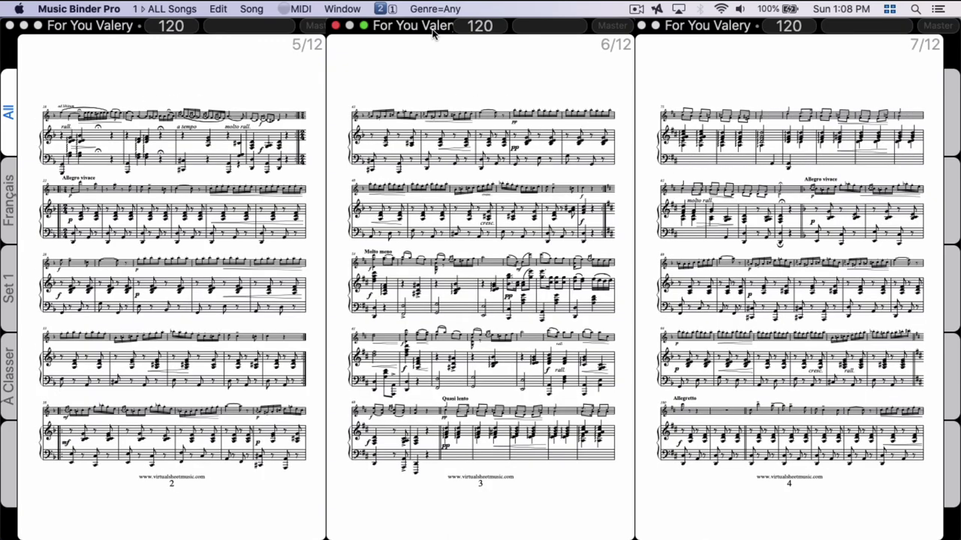
Reset the current screenset to its default single binder window, moving the settings panel aside
click(388, 9)
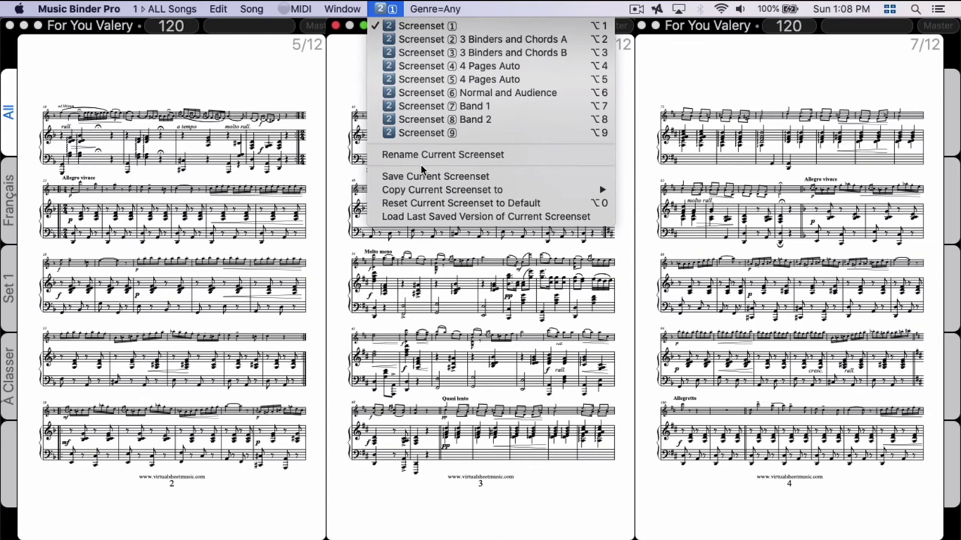
click(422, 204)
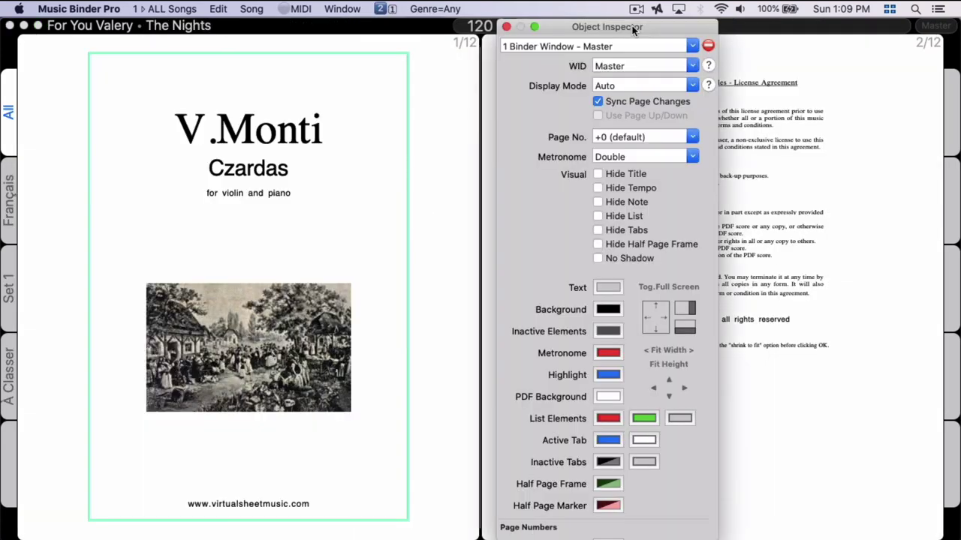
drag(633, 28, 391, 11)
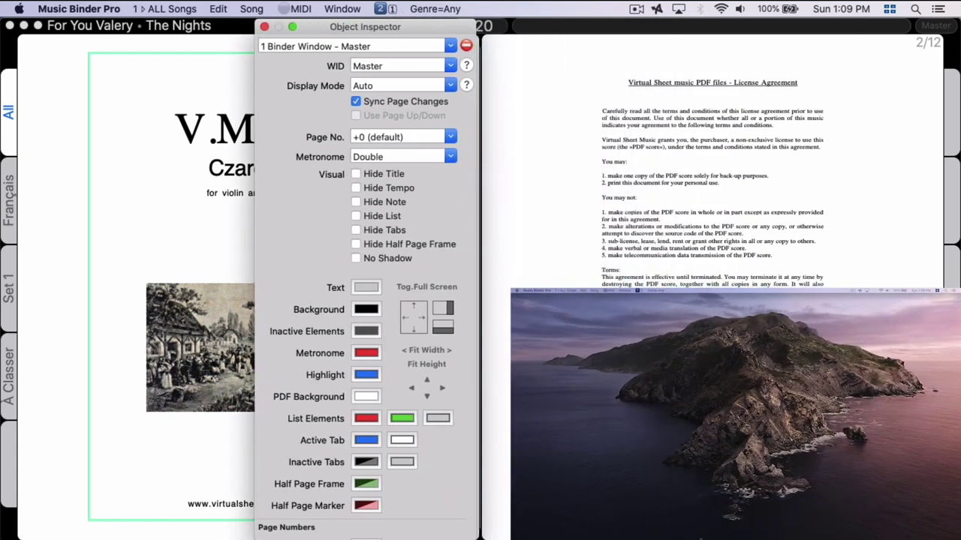
Create a new binder window and send it to the external screen
click(343, 9)
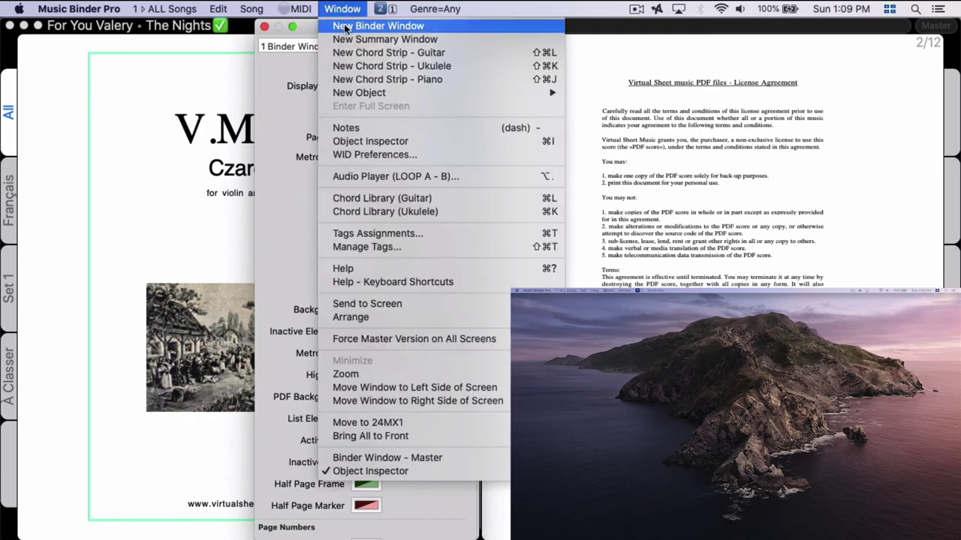
click(345, 27)
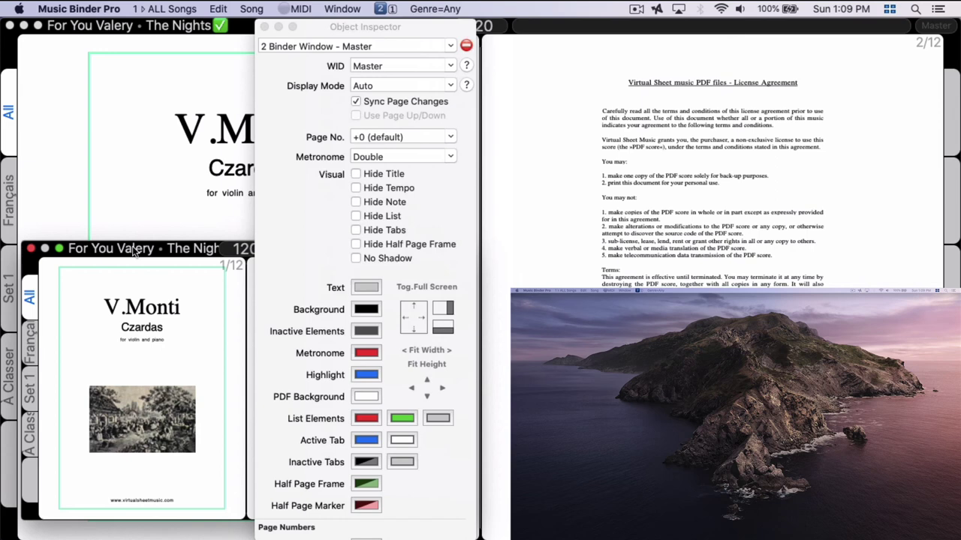
click(344, 11)
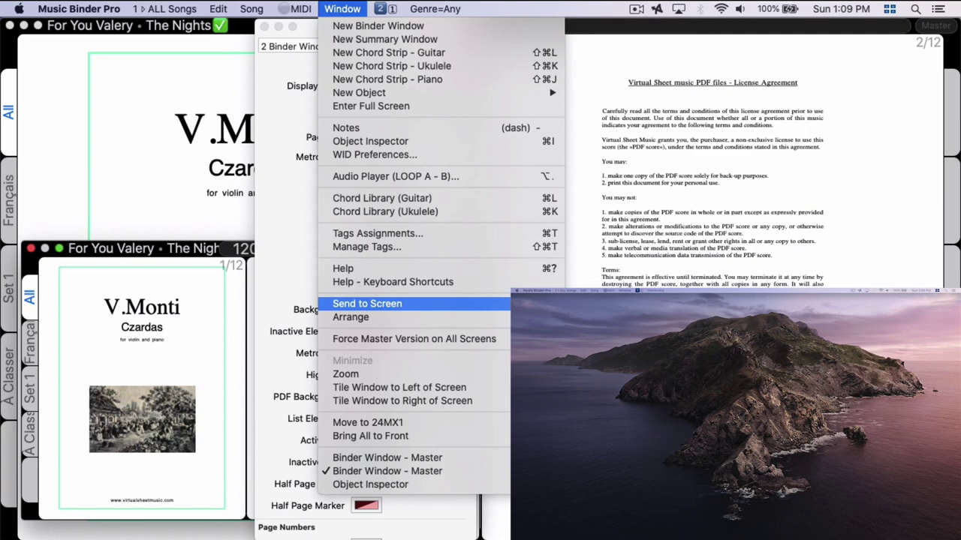
click(367, 303)
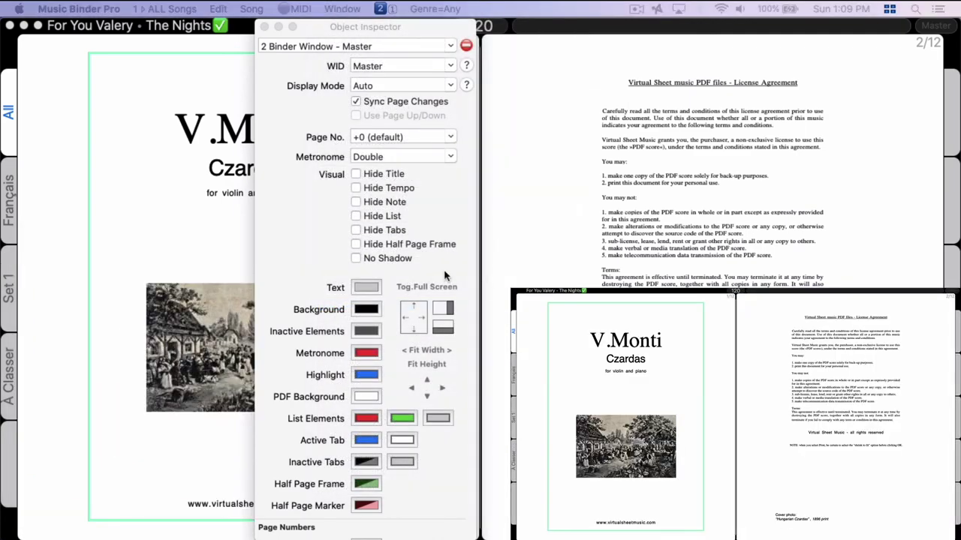
click(275, 14)
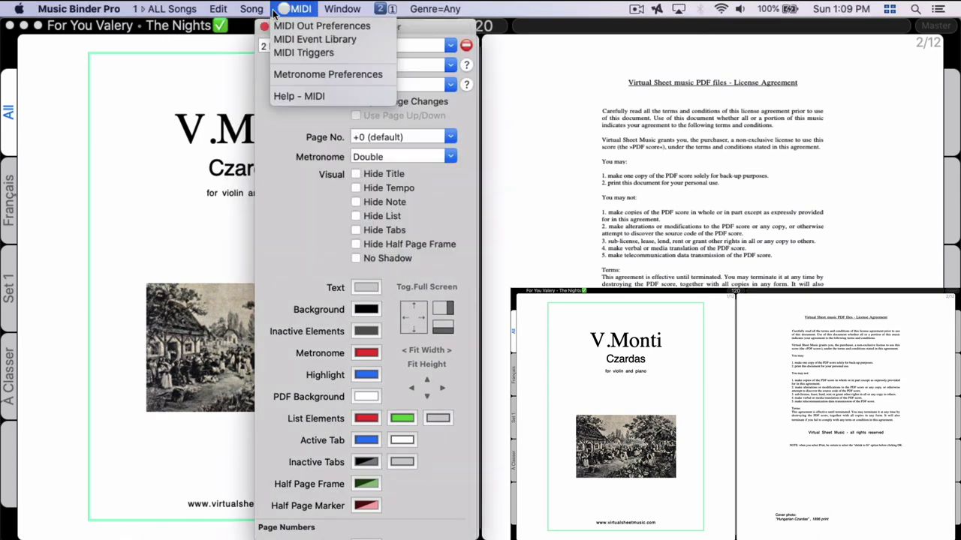
Add a piano chord strip and advance the first binder window to the song While my guitar
mouse_move(341, 15)
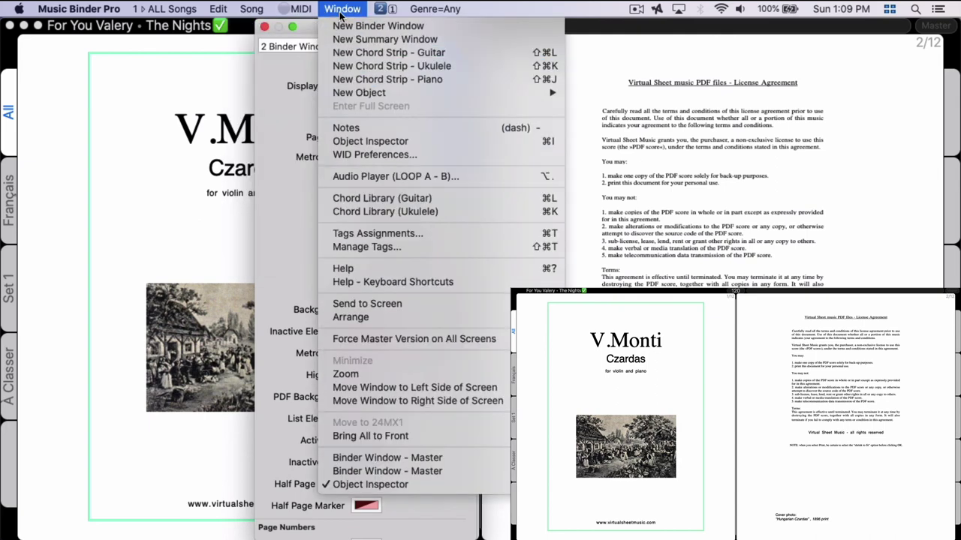
click(359, 79)
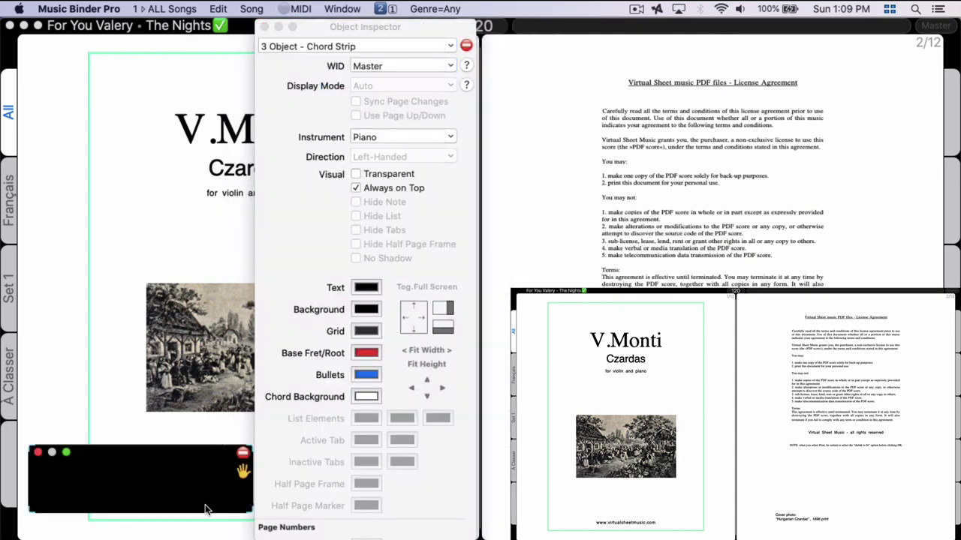
click(236, 328)
key(Down)
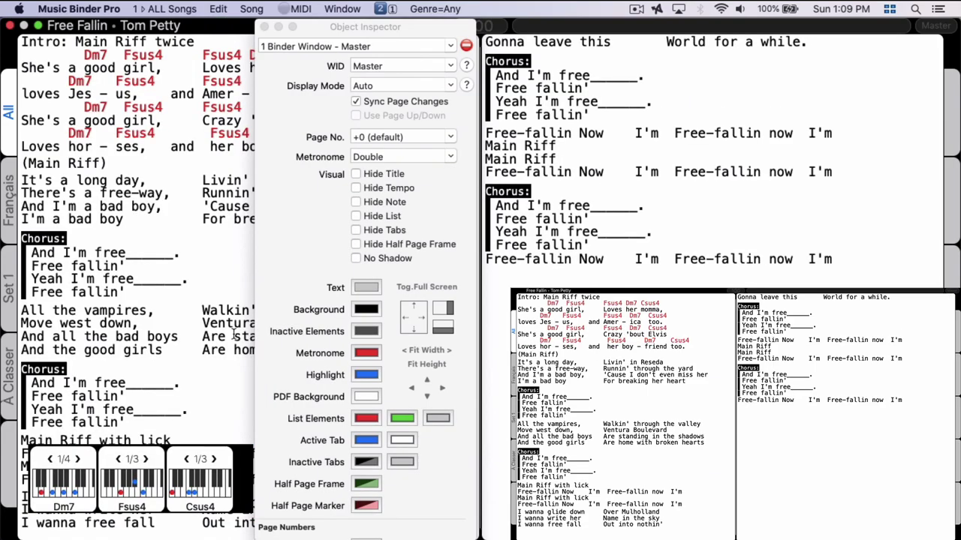
key(Down)
key(Down)
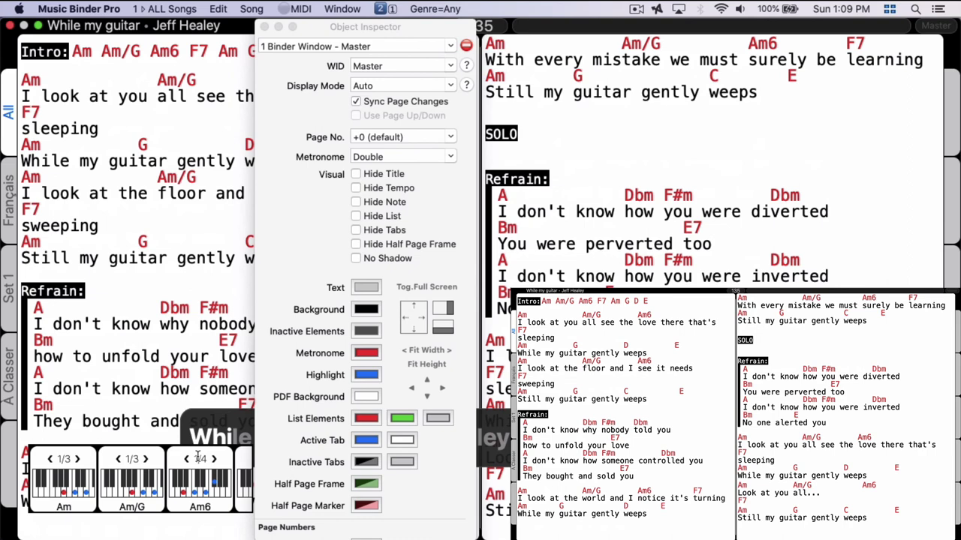
Enlarge the piano chord strip so it shows Am, Am/G and Am6
click(180, 458)
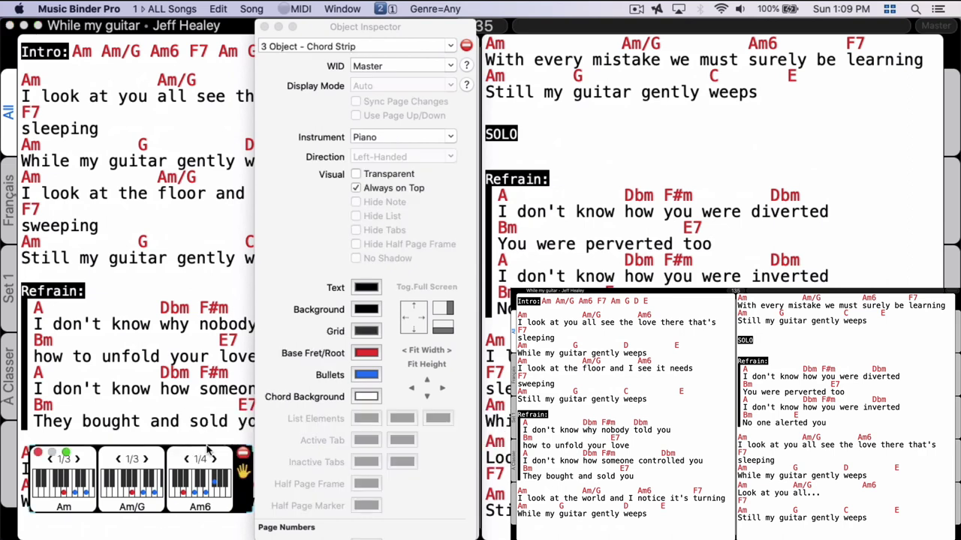
mouse_move(249, 448)
mouse_down()
mouse_move(294, 404)
mouse_move(422, 406)
mouse_move(443, 418)
mouse_up()
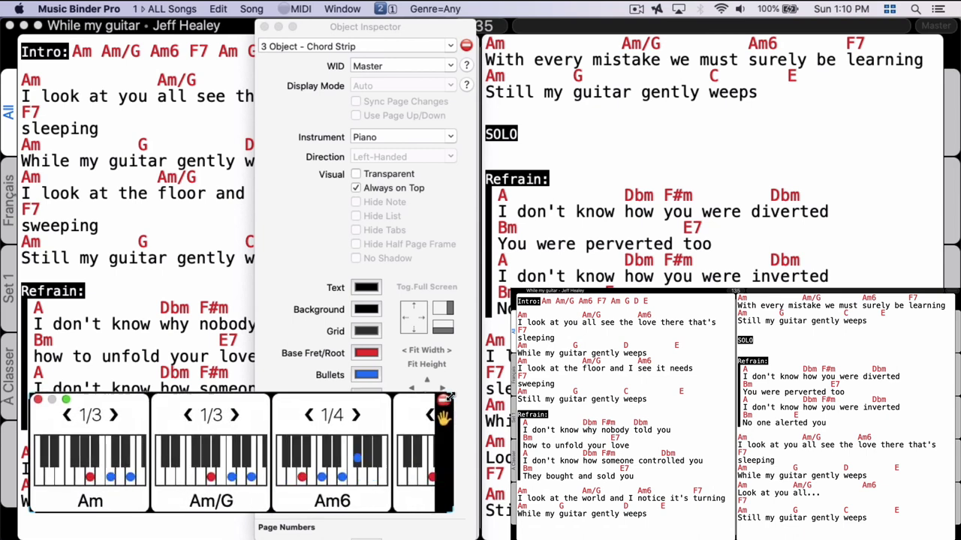
click(335, 8)
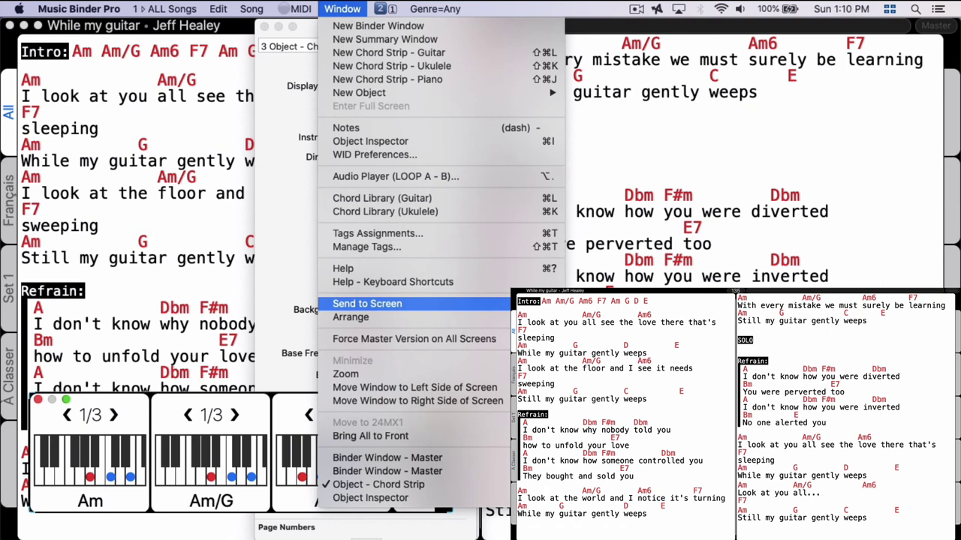
Send the piano chord strip to the external screen, fit it full width at the bottom, and distribute vertically
click(367, 304)
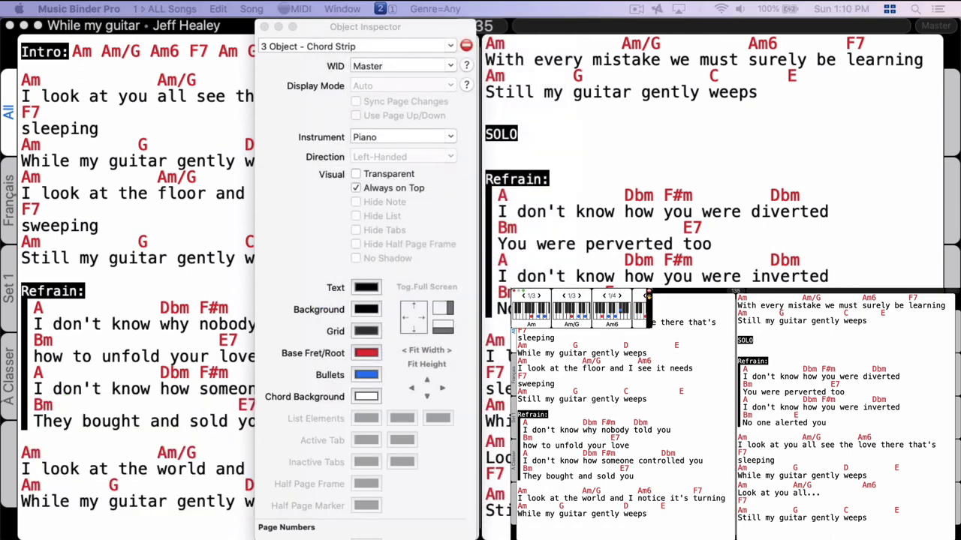
click(393, 32)
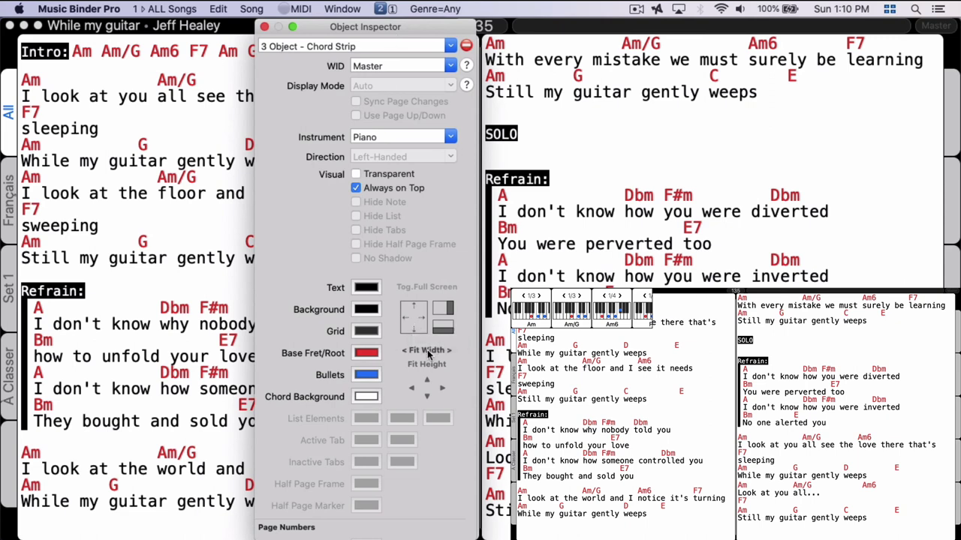
click(428, 351)
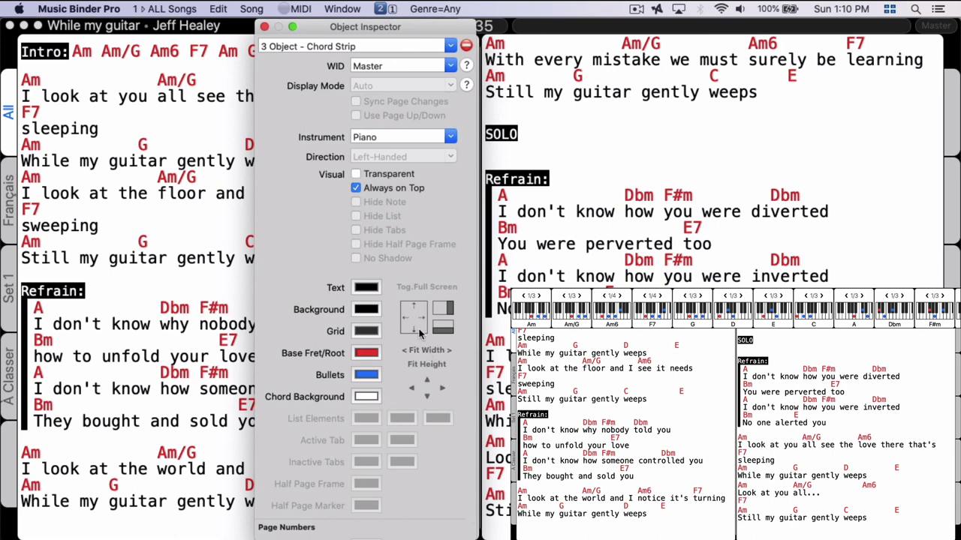
click(414, 330)
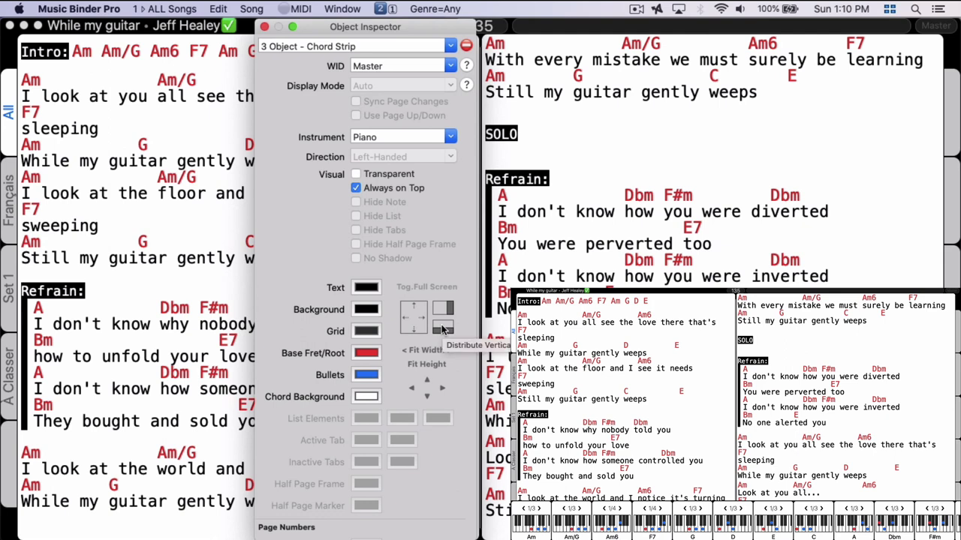
click(442, 330)
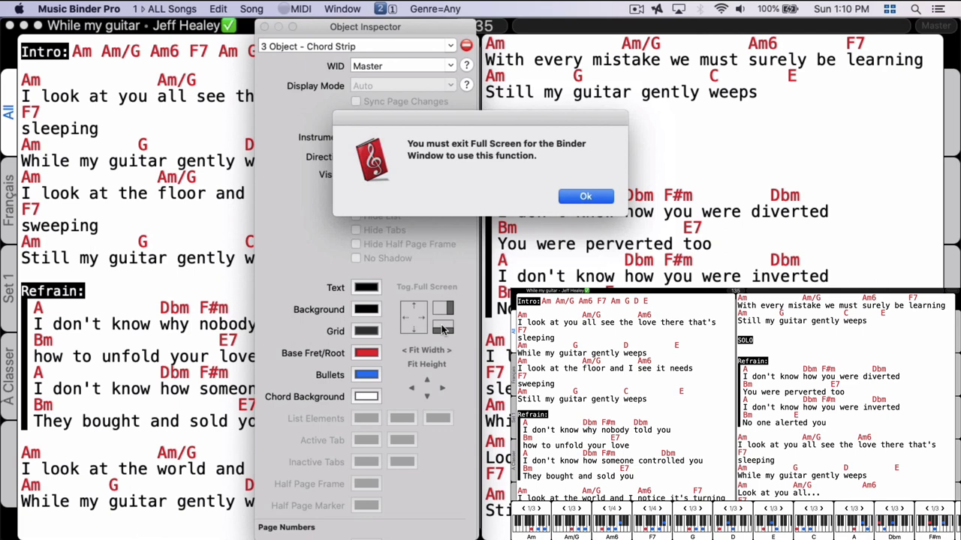
Dismiss the alert, take 2 Binder Window out of full screen, and distribute it vertically above the chord strip
click(580, 199)
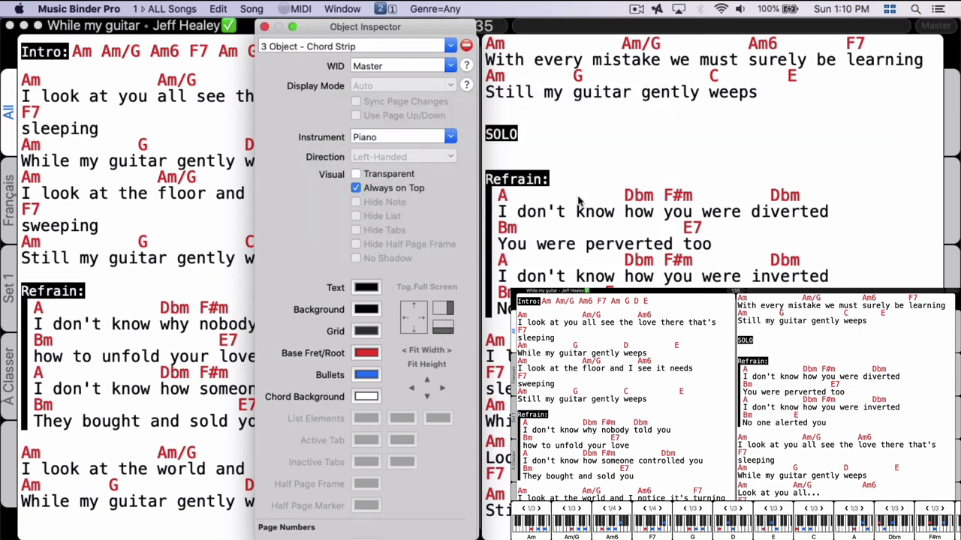
click(450, 46)
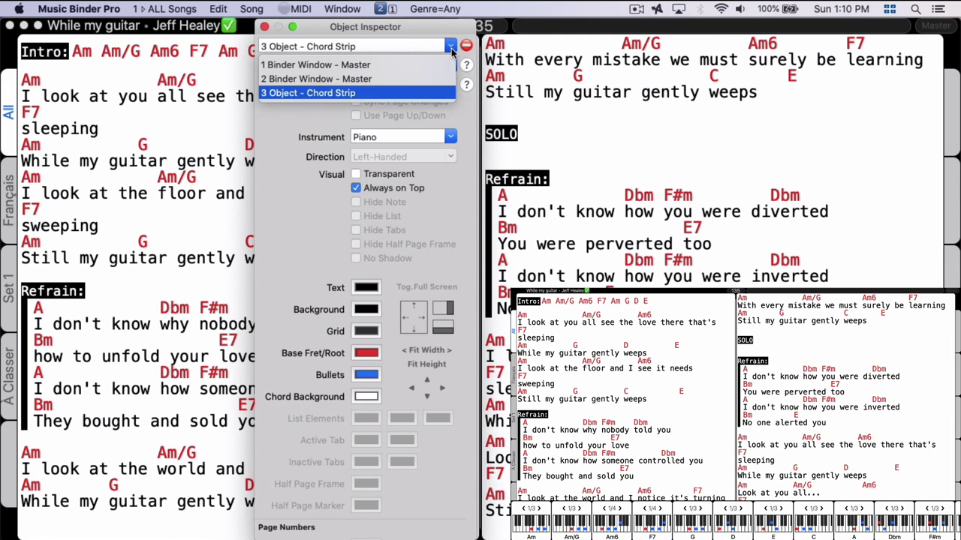
click(401, 79)
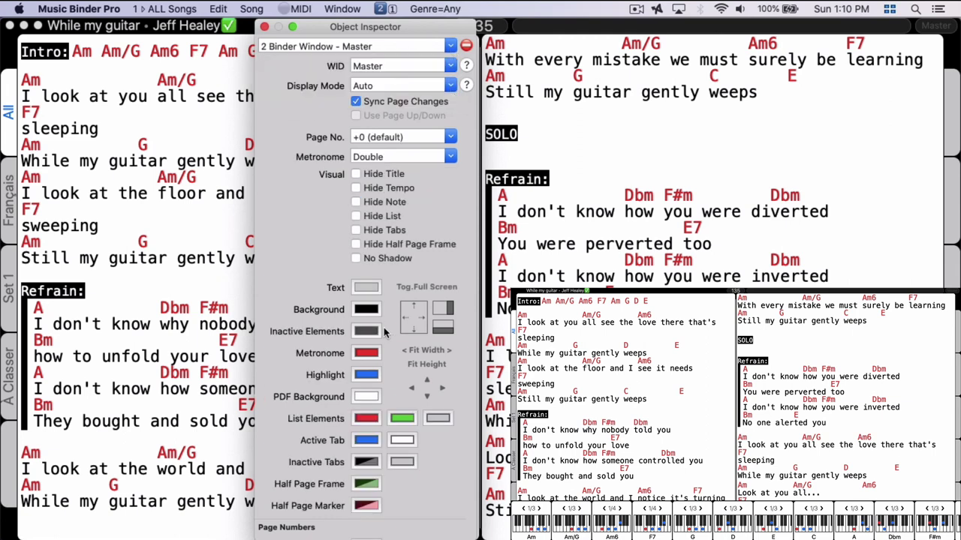
click(426, 288)
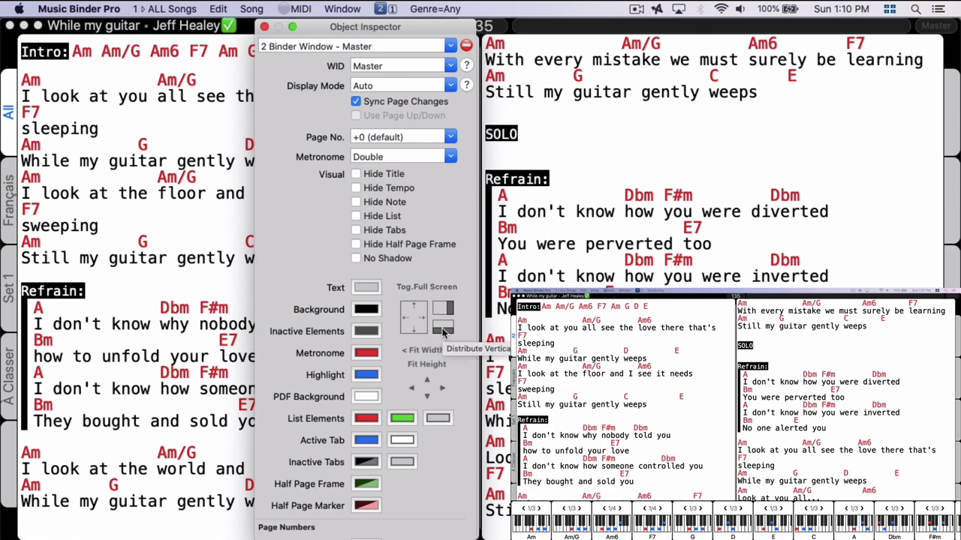
click(443, 333)
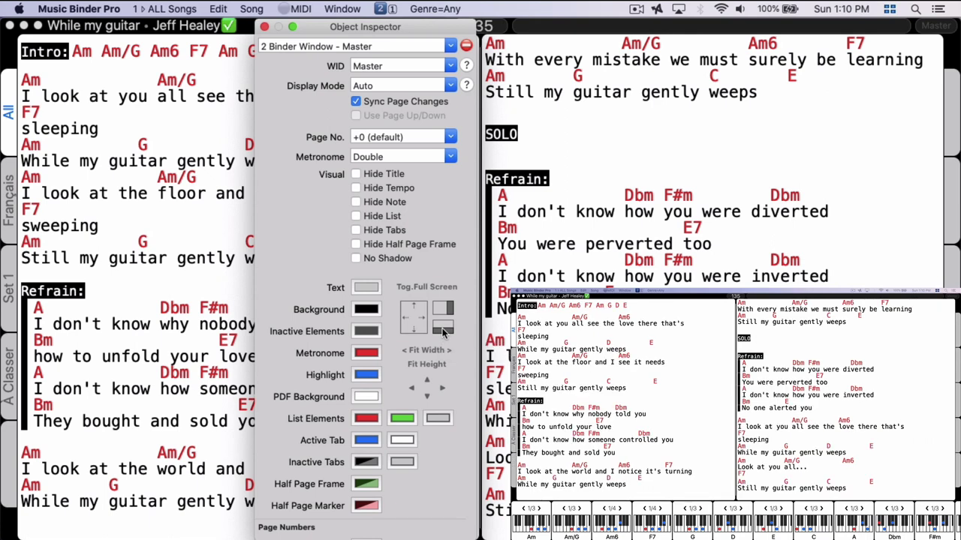